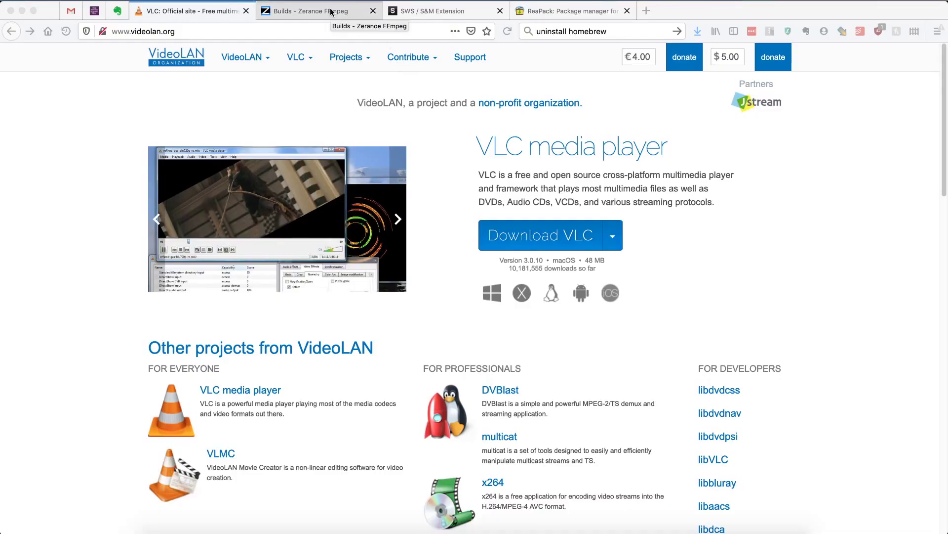
Look over the Zeranoe FFmpeg builds page, then the ReaPack package manager page in Firefox
left_click(331, 12)
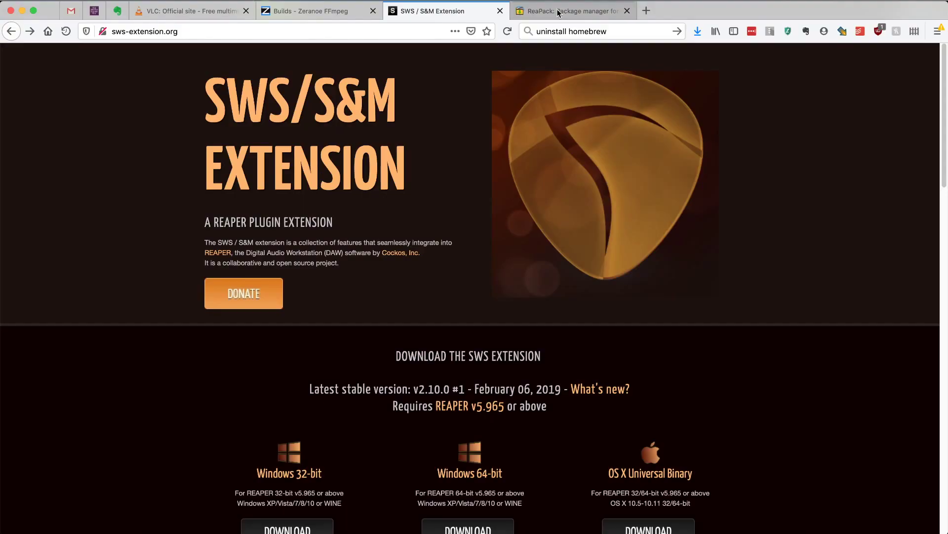
left_click(560, 12)
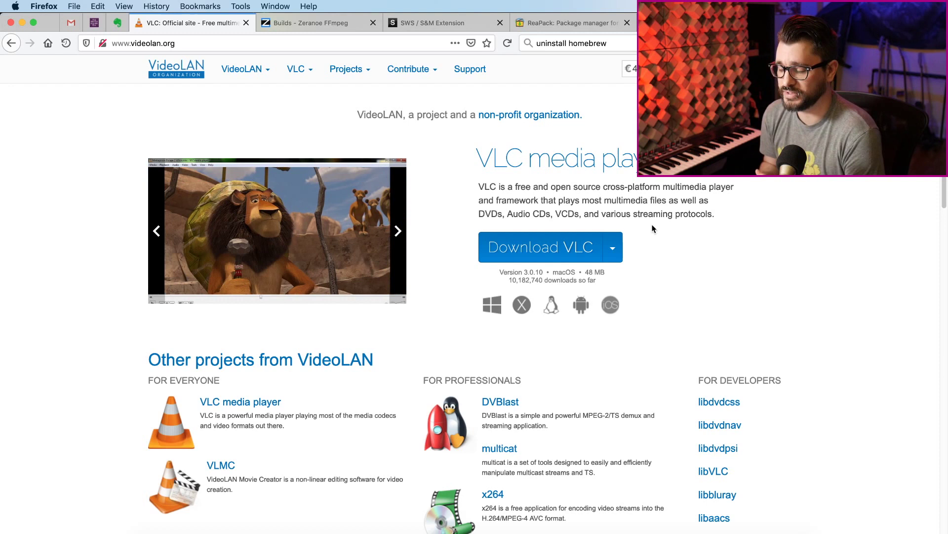
Cancel the Windows 64bit VLC download, return to the VideoLAN homepage, and bring up the extensions folder
left_click(612, 251)
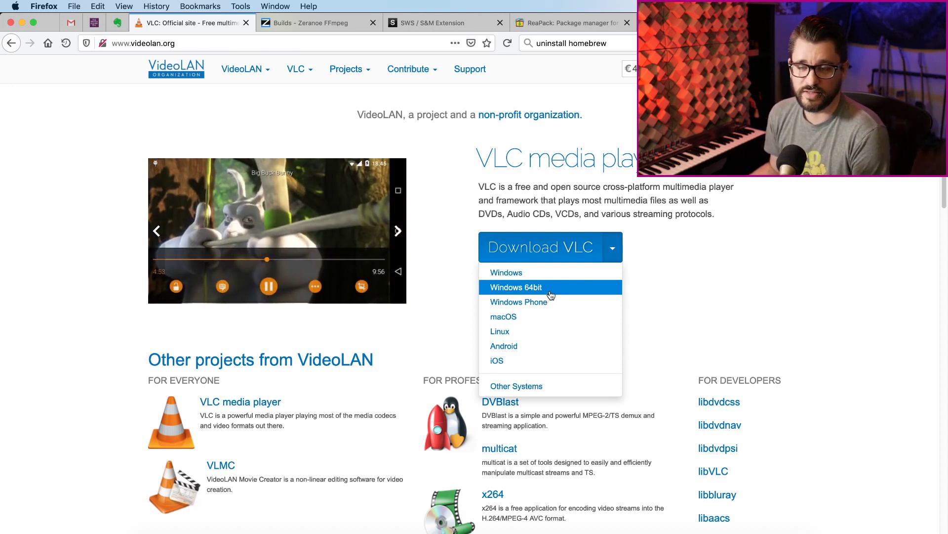
left_click(583, 295)
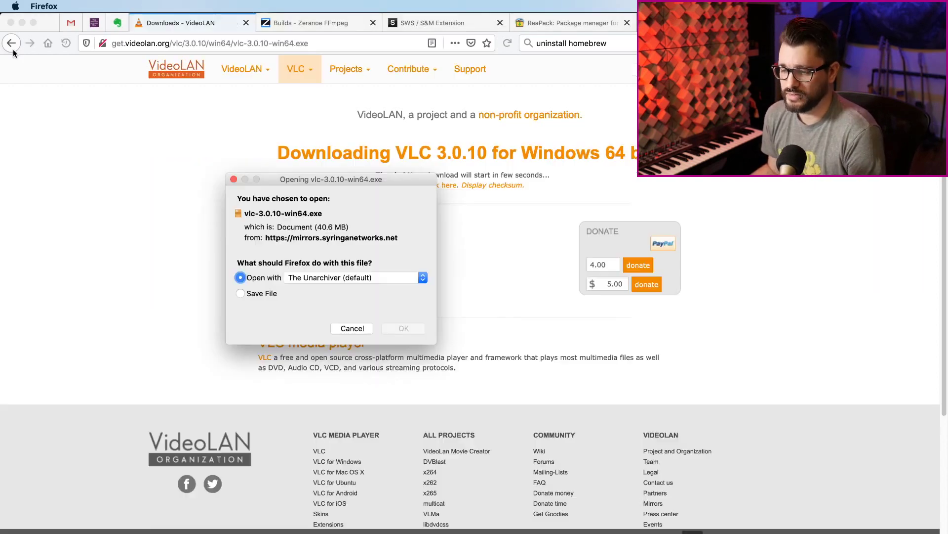
left_click(352, 328)
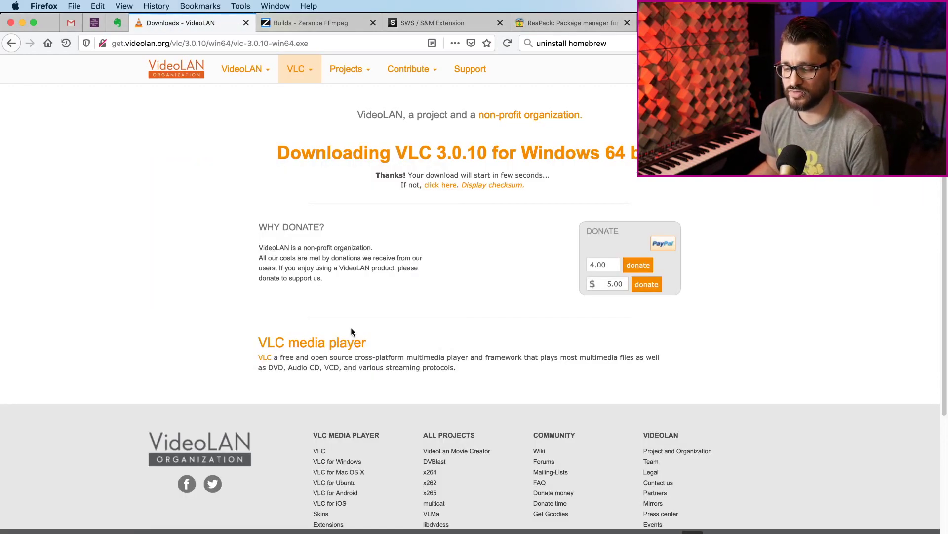
left_click(17, 47)
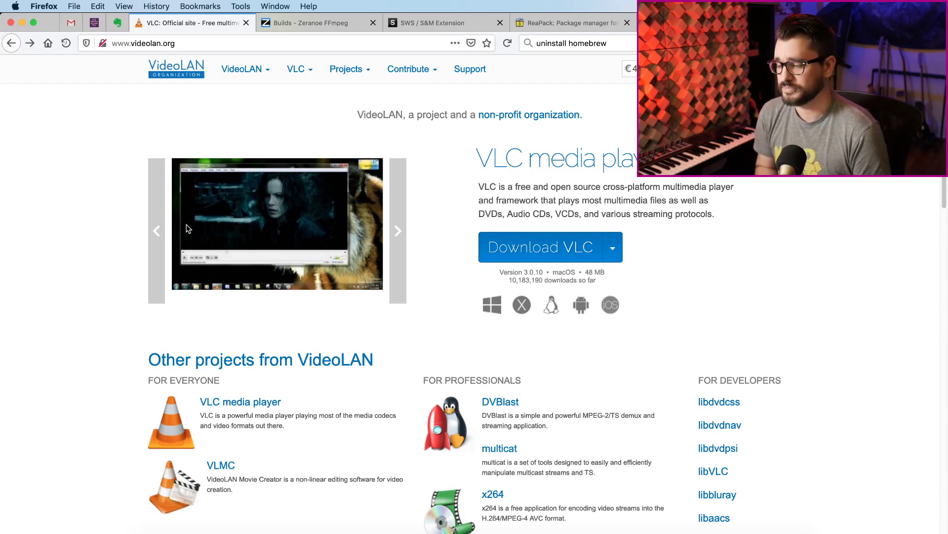
key("super+Tab")
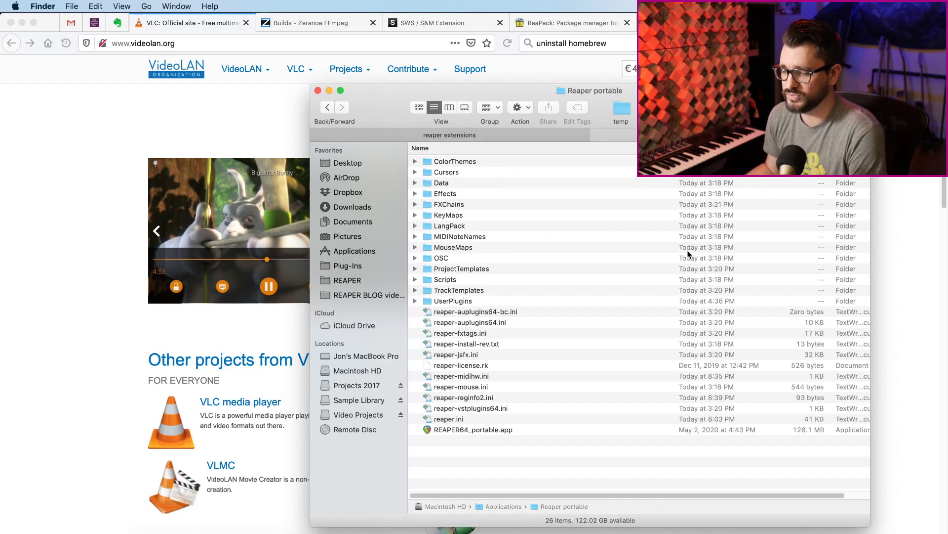
Launch REAPER64_portable.app from the Reaper portable folder
left_click(525, 429)
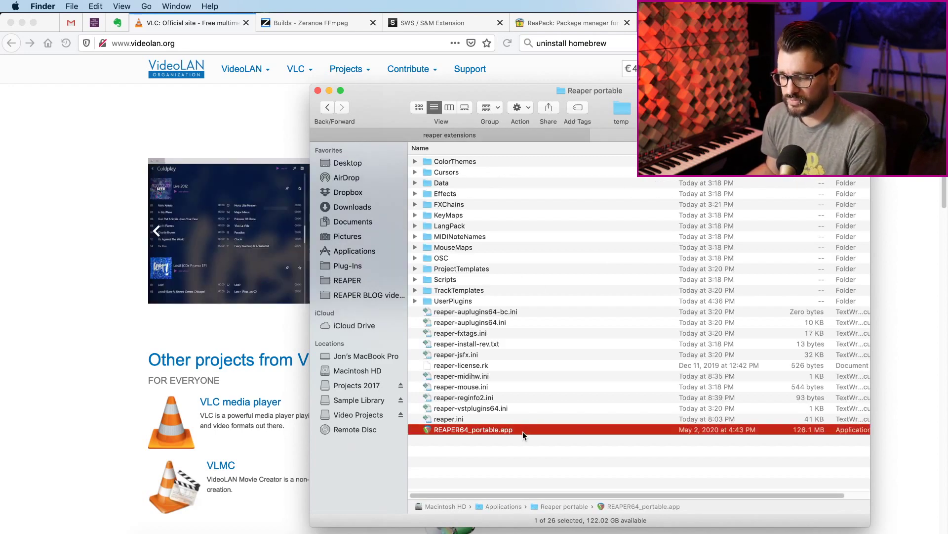
double_click(519, 430)
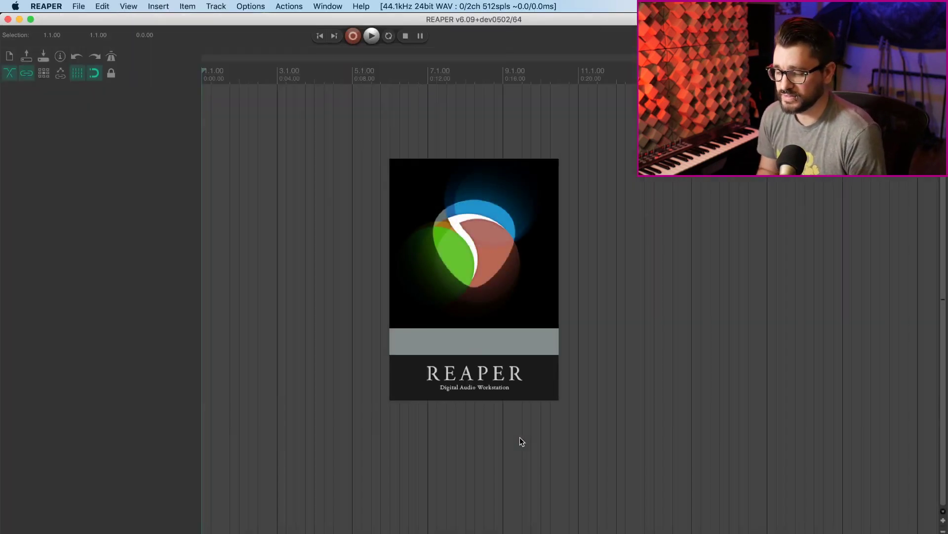
Open REAPER's Preferences at Video/Import/Misc and show the available decoder information
left_click(265, 192)
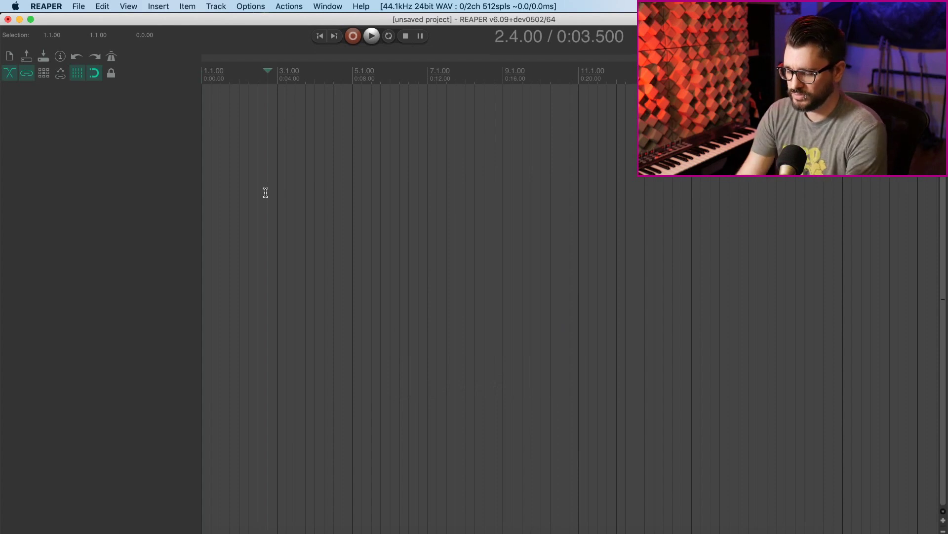
key("super+comma")
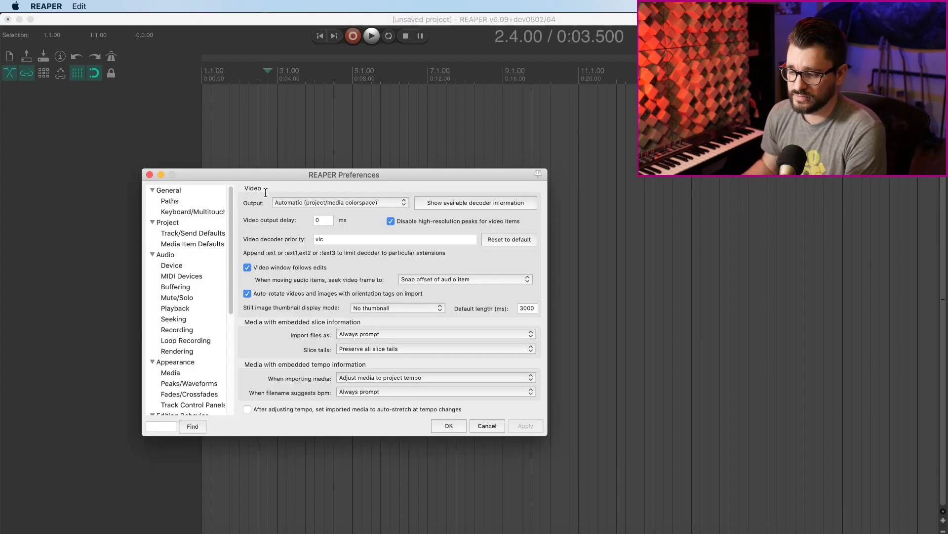
scroll(207, 330, "down", 5)
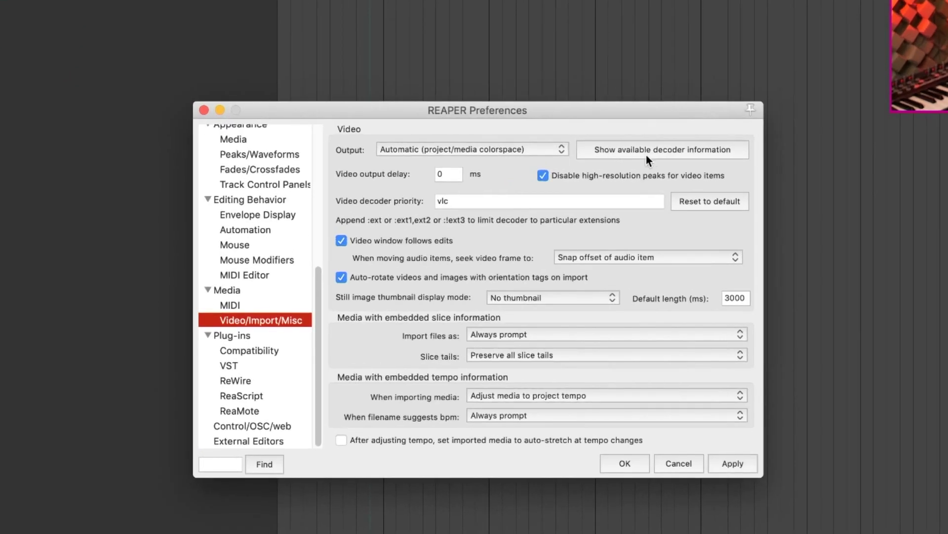
left_click(646, 155)
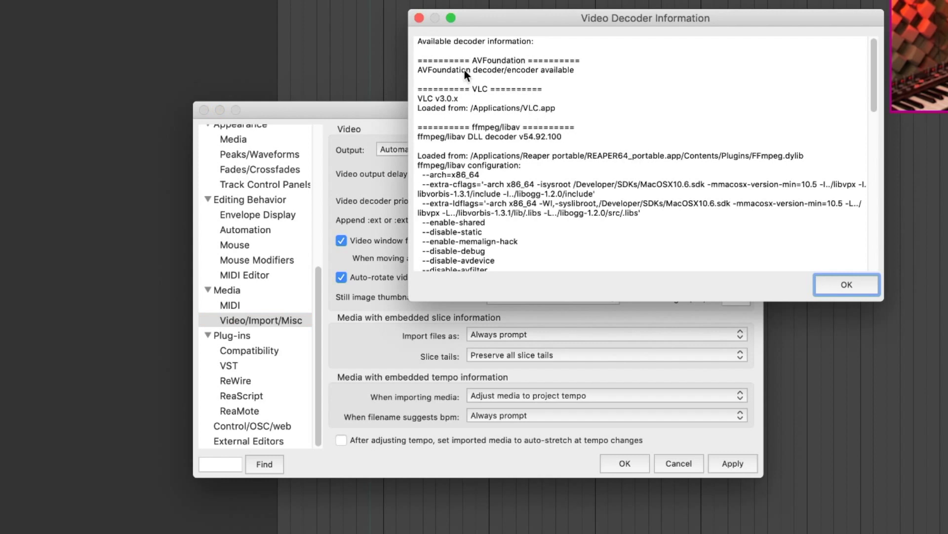
Highlight the AVFoundation and VLC decoder lines, close the info, and select the vlc decoder priority field
left_click_drag(419, 71, 589, 70)
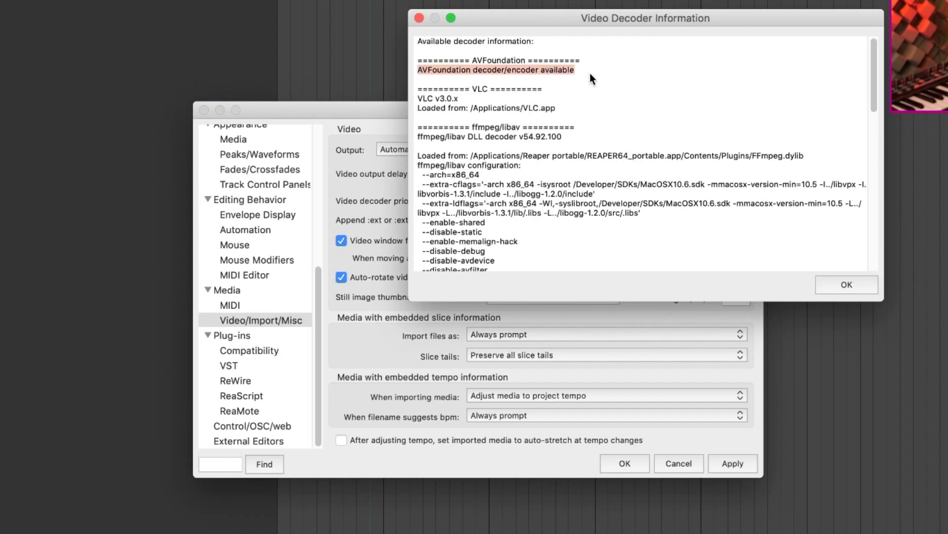
left_click(590, 73)
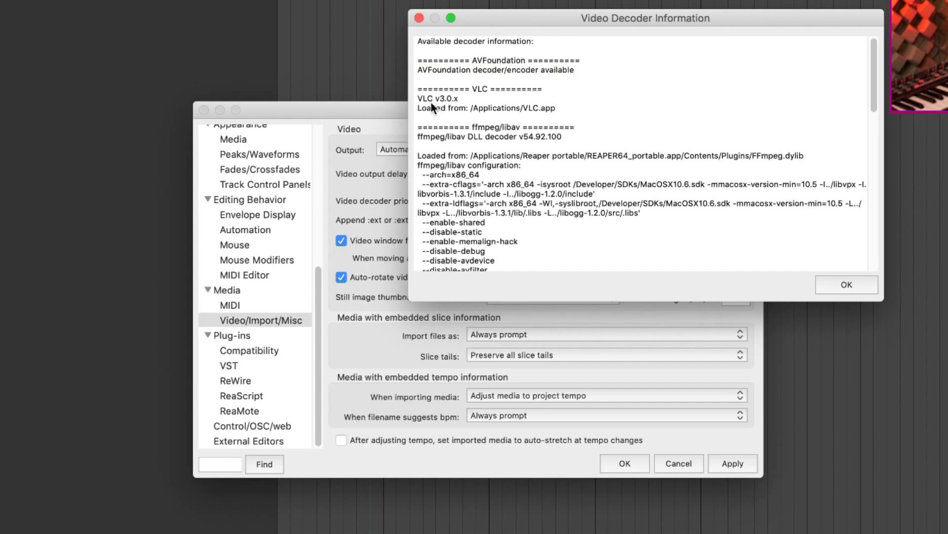
left_click_drag(423, 102, 498, 108)
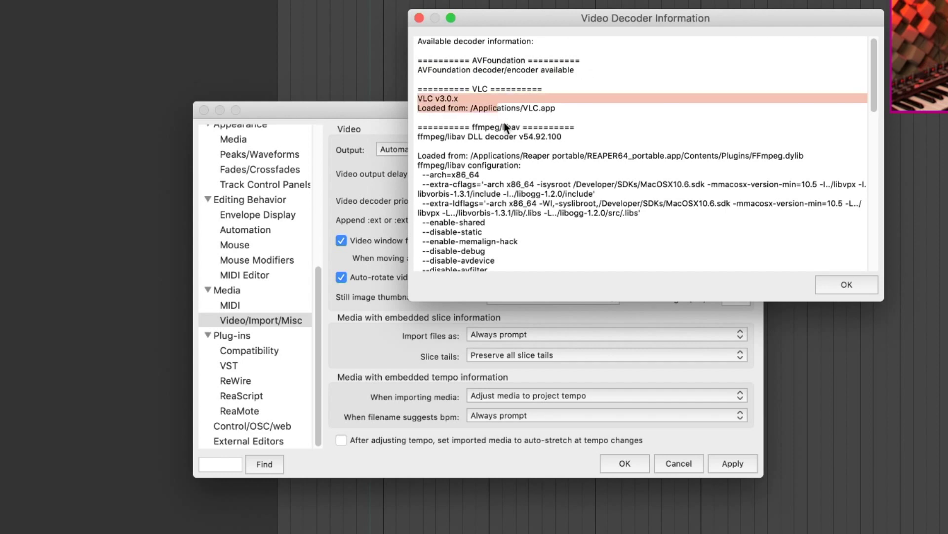
left_click(513, 119)
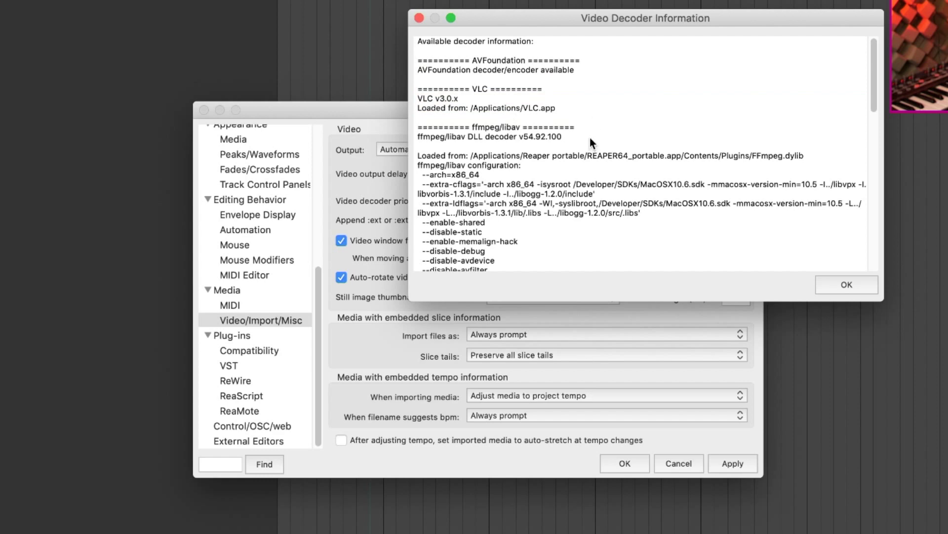
key("Return")
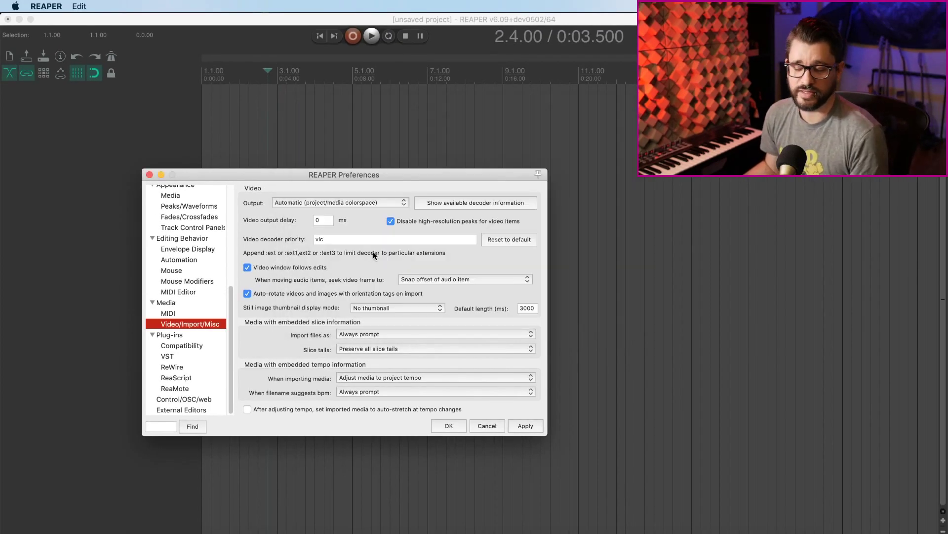
mouse_move(253, 245)
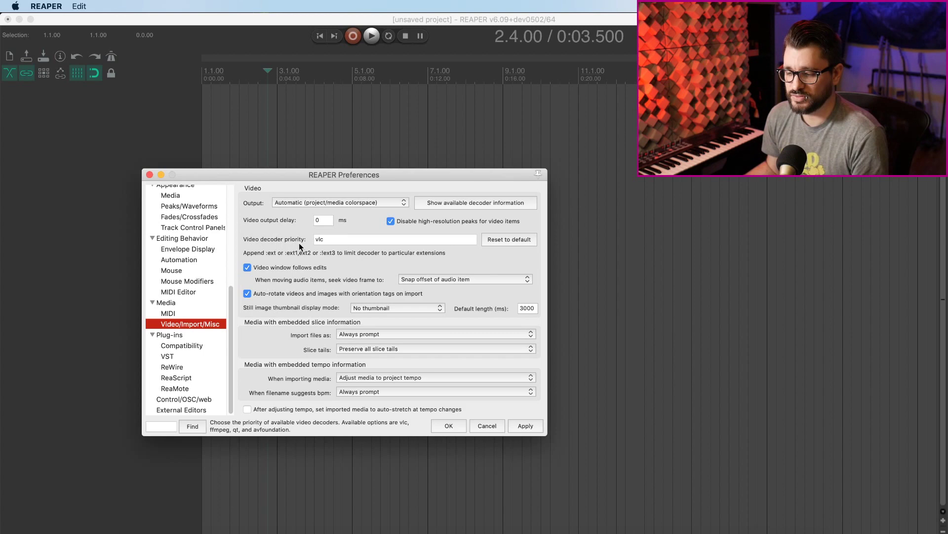
left_click(316, 241)
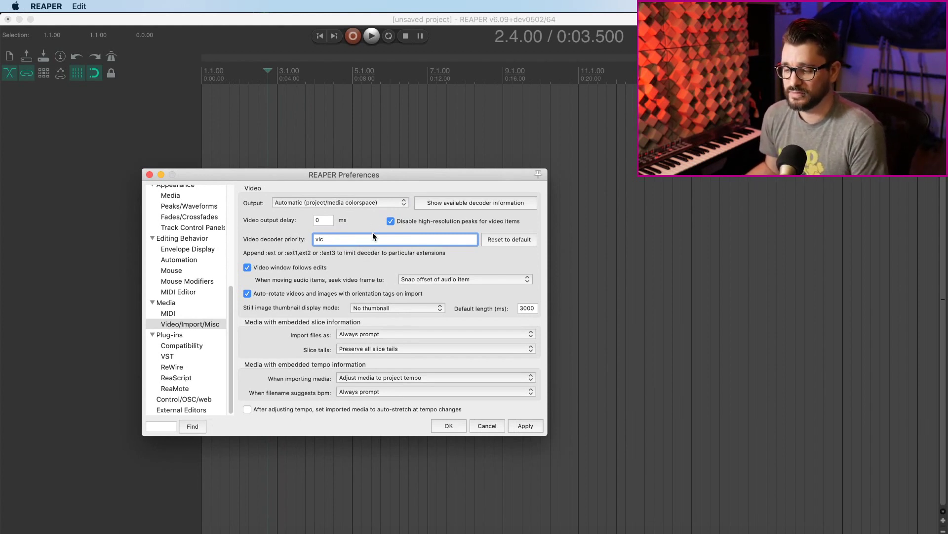
Recheck the decoder information, confirming ffmpeg loads from the portable app, then close Preferences
left_click(467, 207)
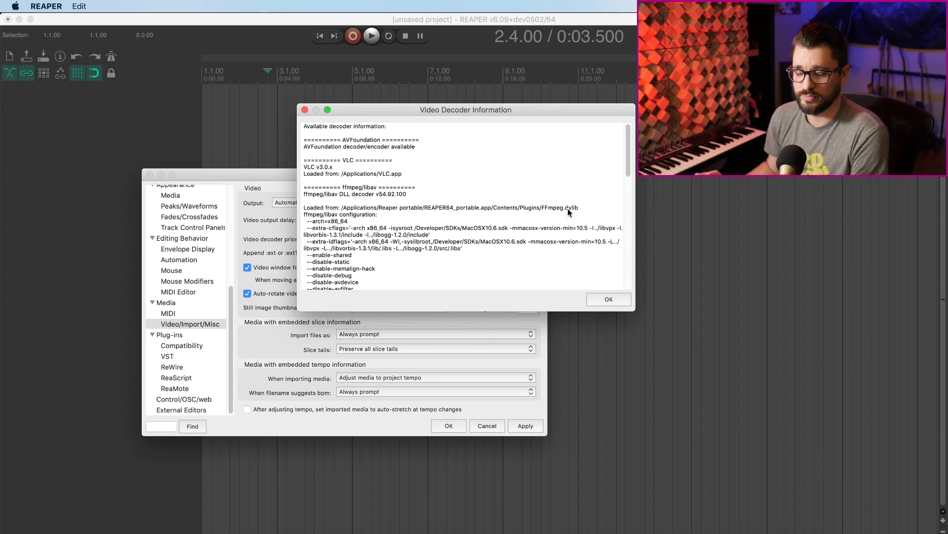
scroll(568, 209, "down", 2)
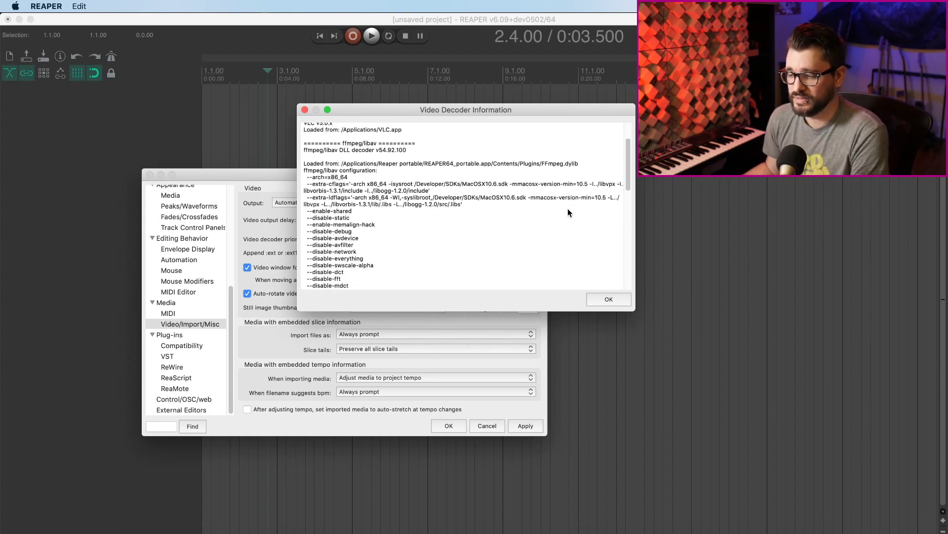
scroll(568, 208, "up", 2)
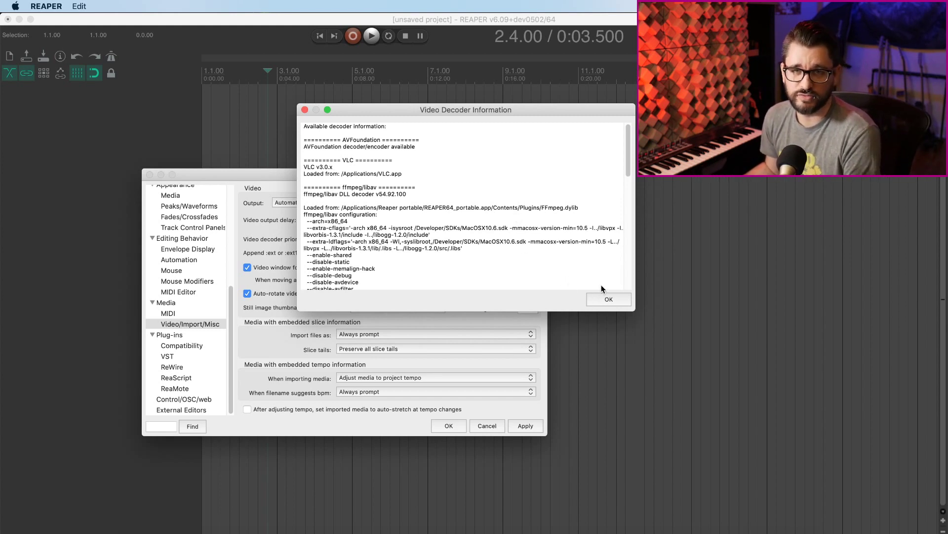
left_click(610, 300)
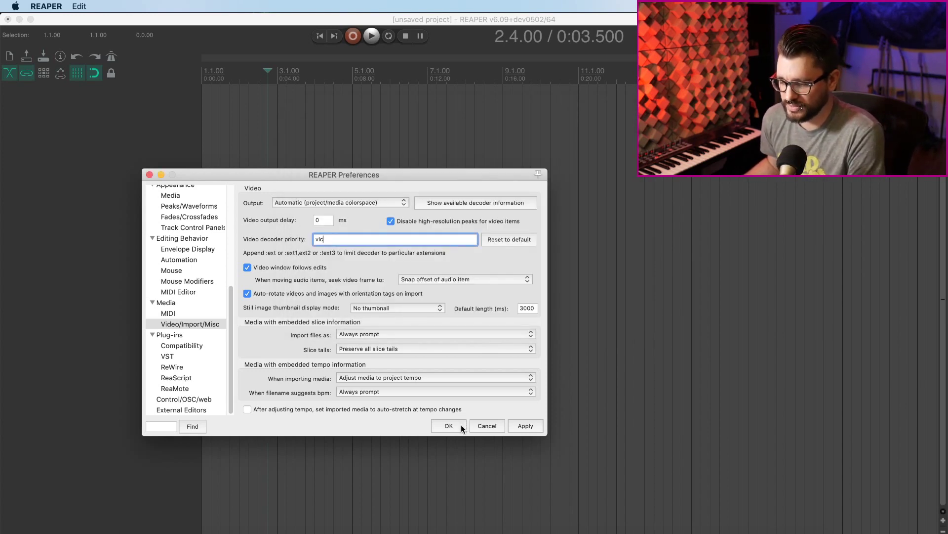
left_click(449, 425)
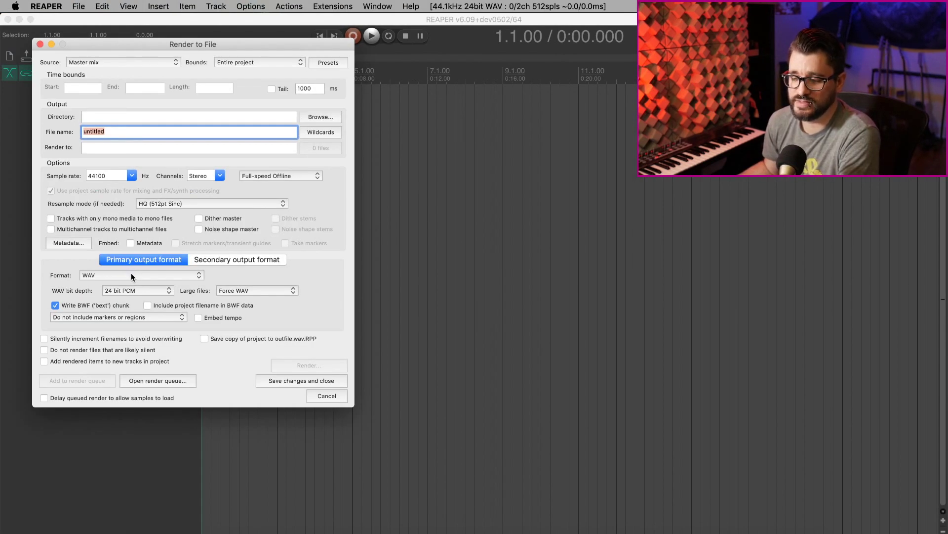
Set the render format to ffmpeg/libav video with an MKV container, H.264 codec and quality 75
left_click(131, 276)
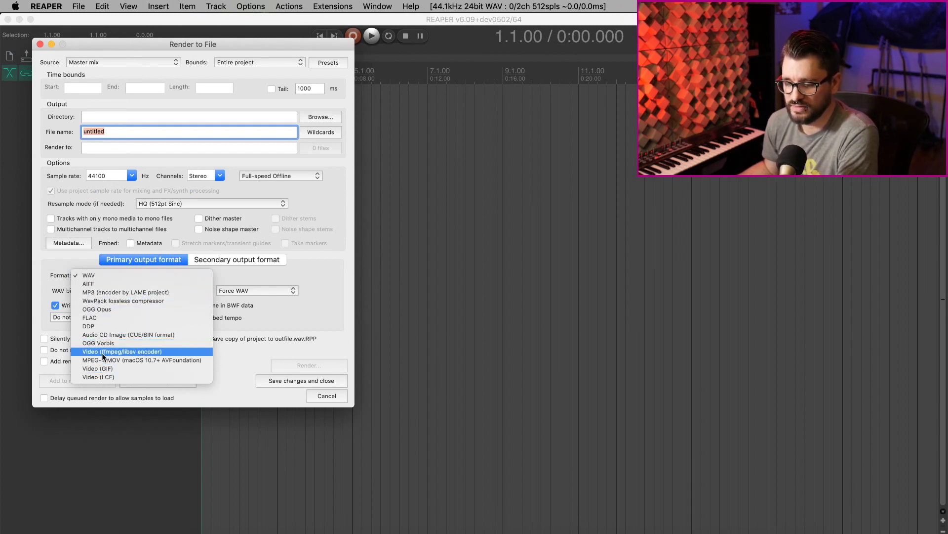
left_click(147, 352)
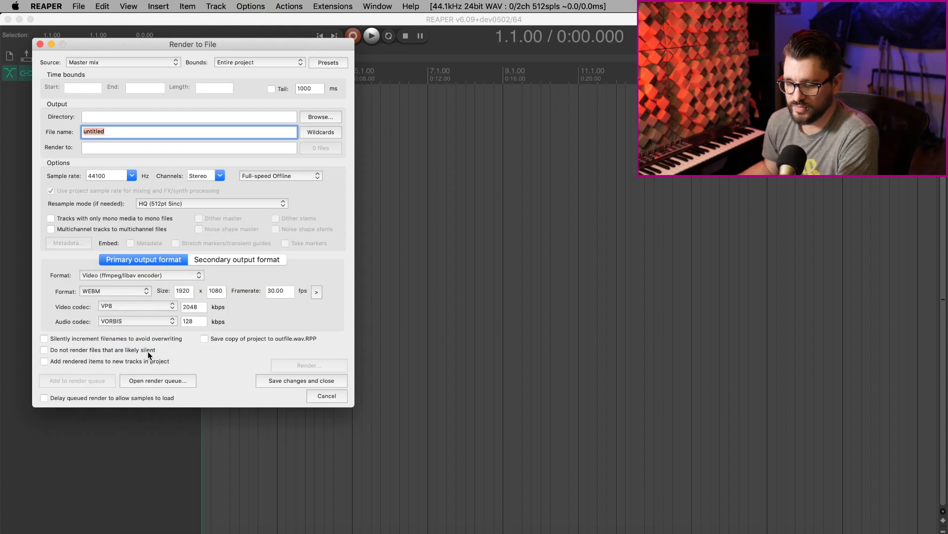
left_click(108, 290)
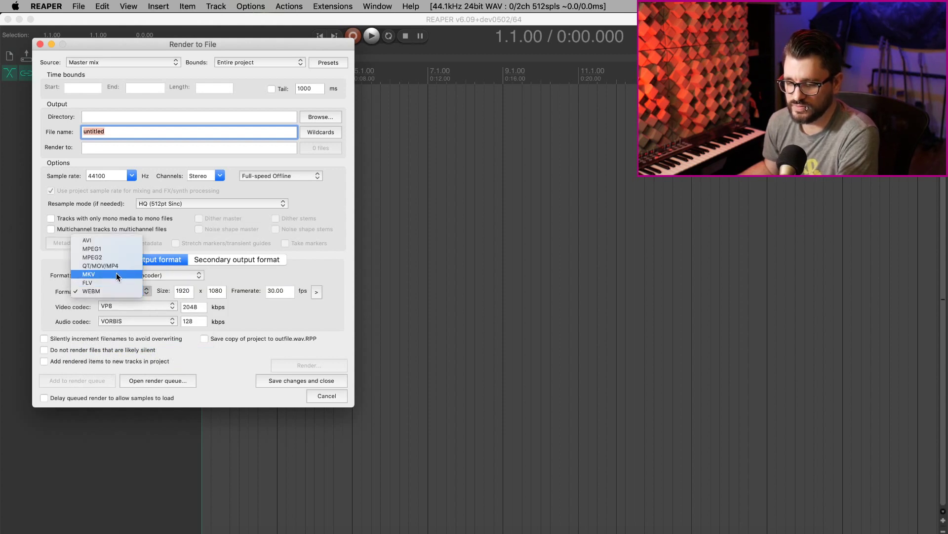
left_click(95, 274)
left_click(131, 303)
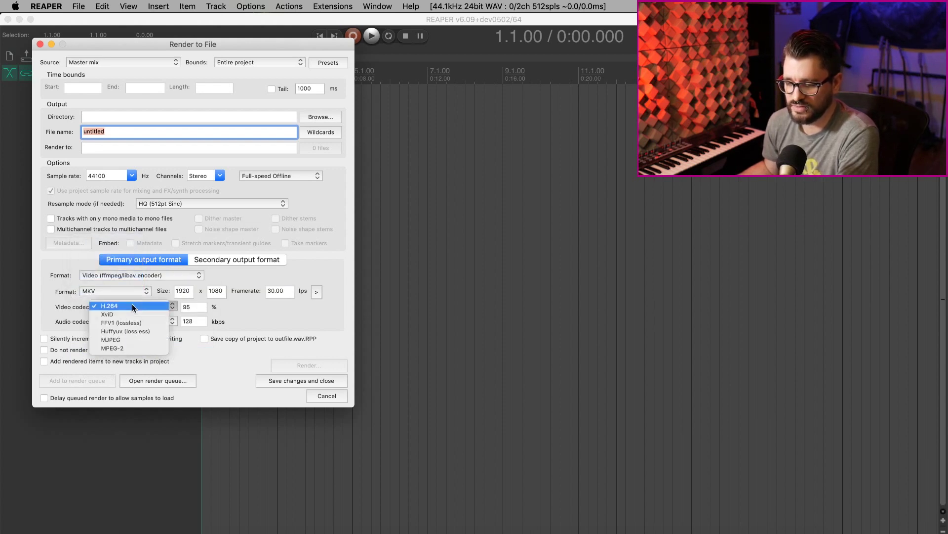
left_click(152, 302)
key("Tab")
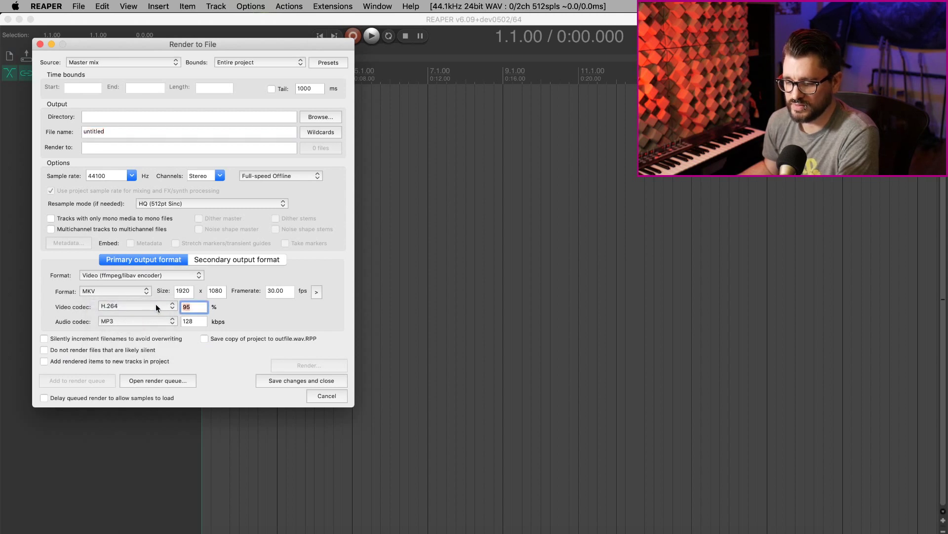
type("75")
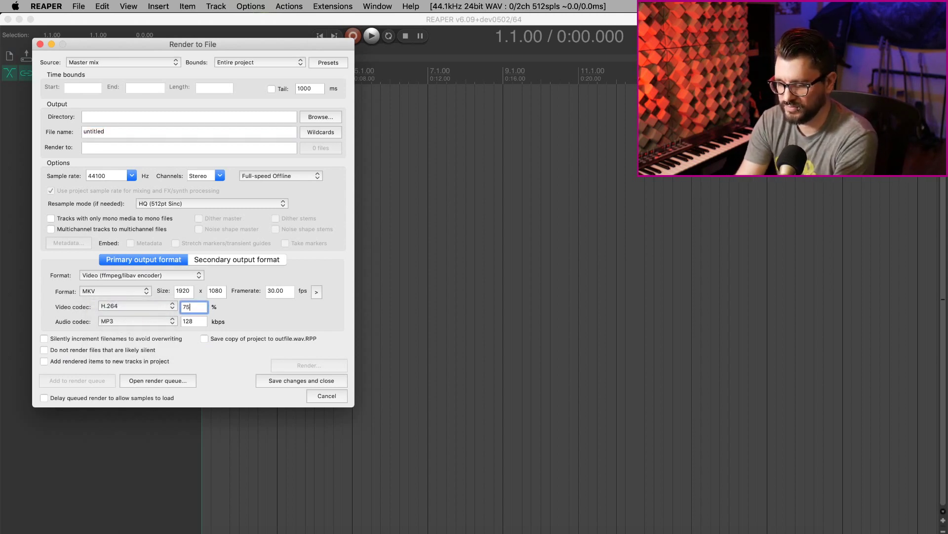
key("Tab")
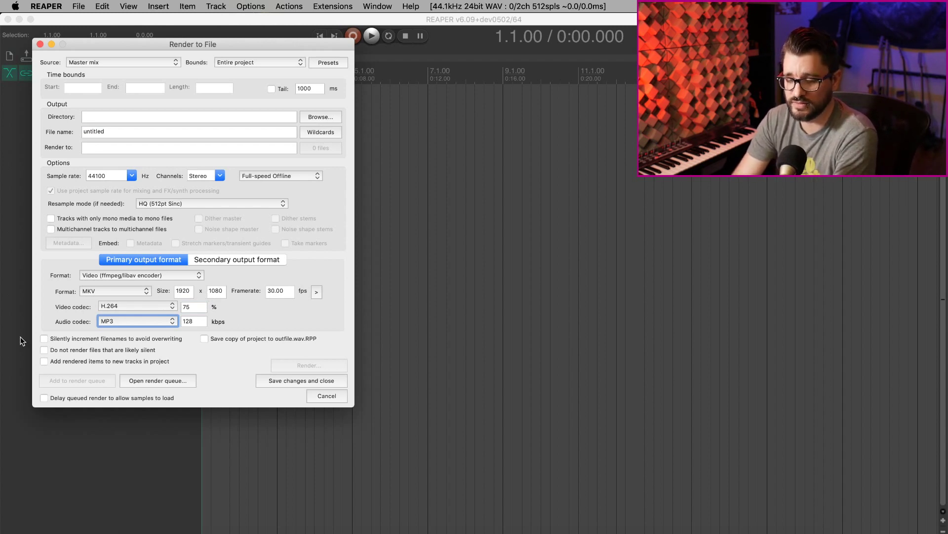
Switch the render format to MPEG-4/MOV and keep the 2048 kbps video bitrate
left_click(132, 277)
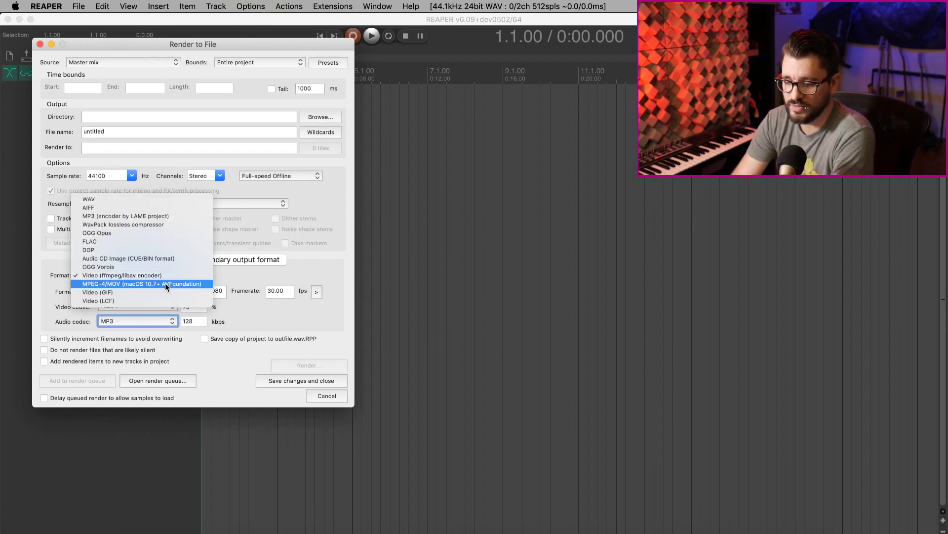
left_click(165, 282)
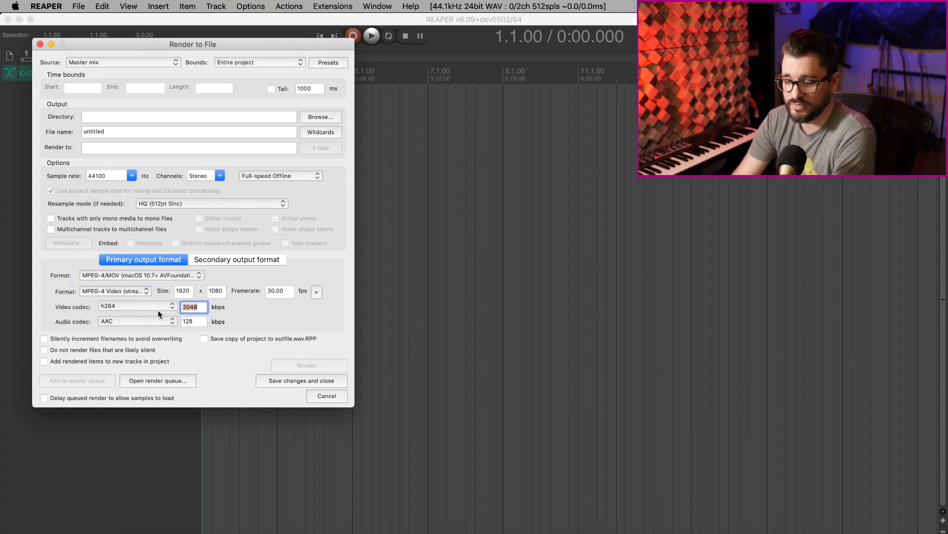
left_click(270, 324)
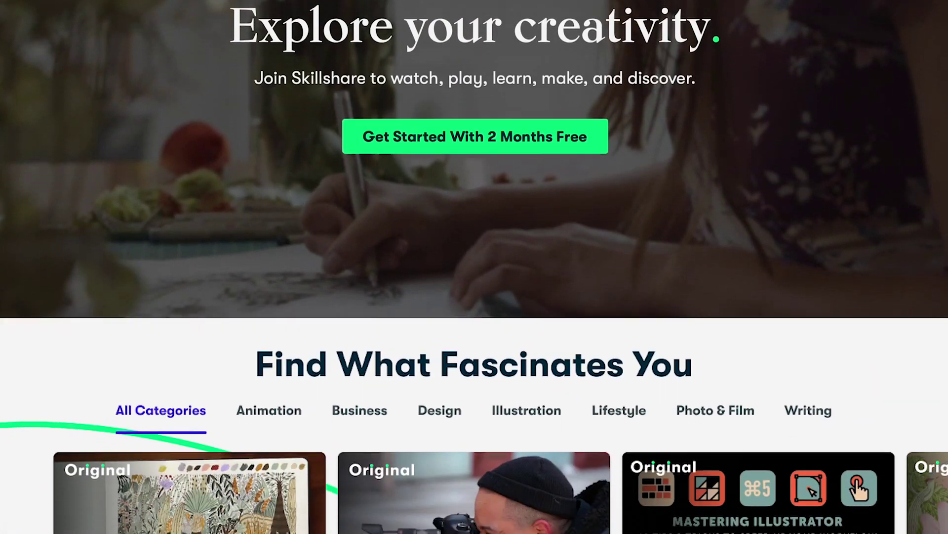
scroll(474, 267, "down", 5)
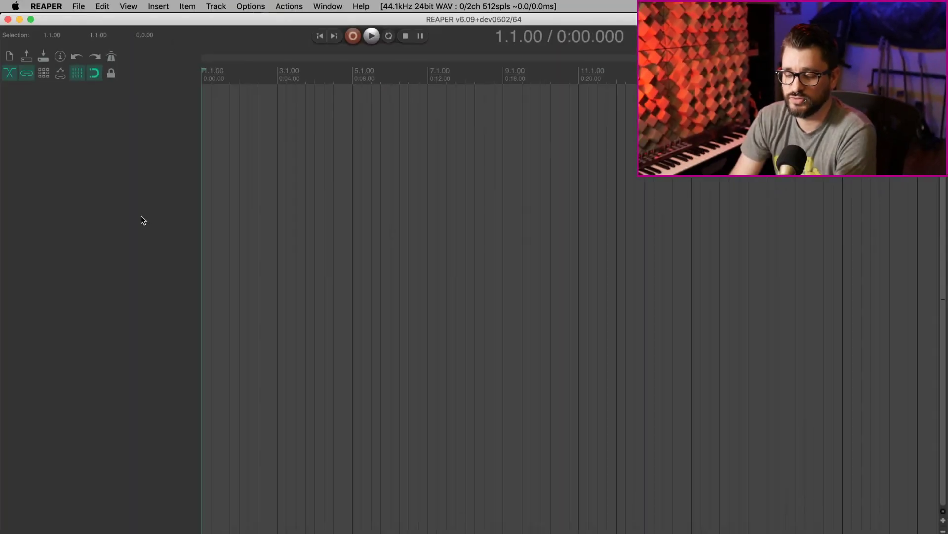
Reveal REAPER's resource path in Finder from the Options menu and open the empty UserPlugins folder
left_click(250, 7)
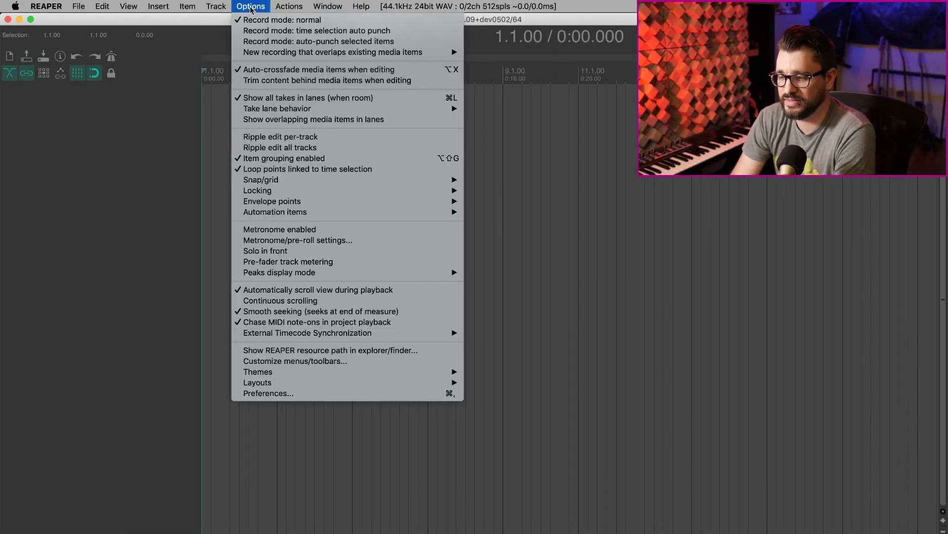
left_click(282, 351)
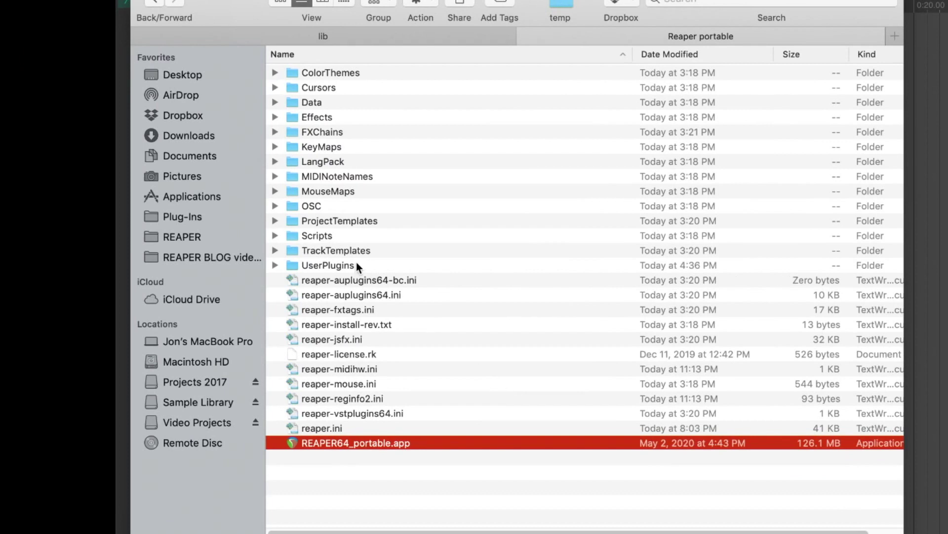
double_click(358, 265)
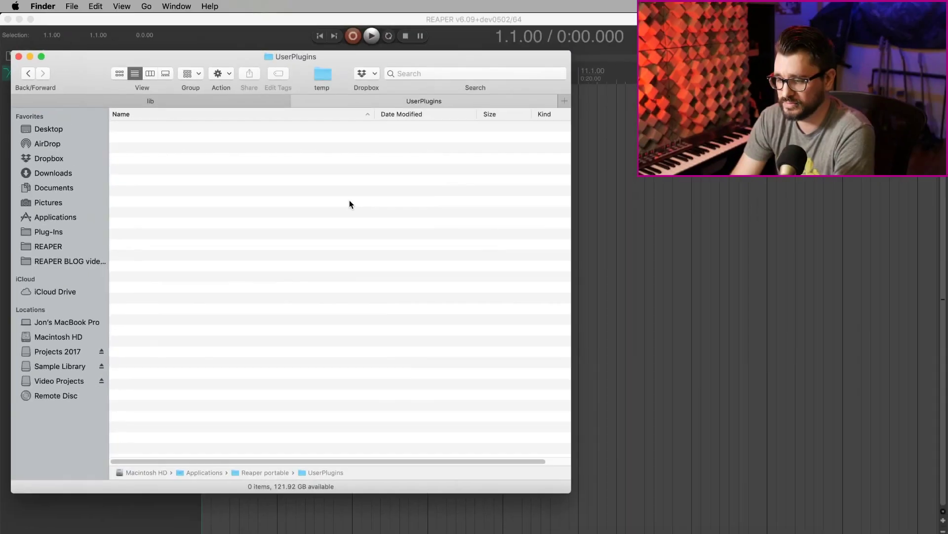
Check the SWS/S&M Extension download section, then select sws-v2.10.0.1.dmg in the extensions folder
key("super+Tab")
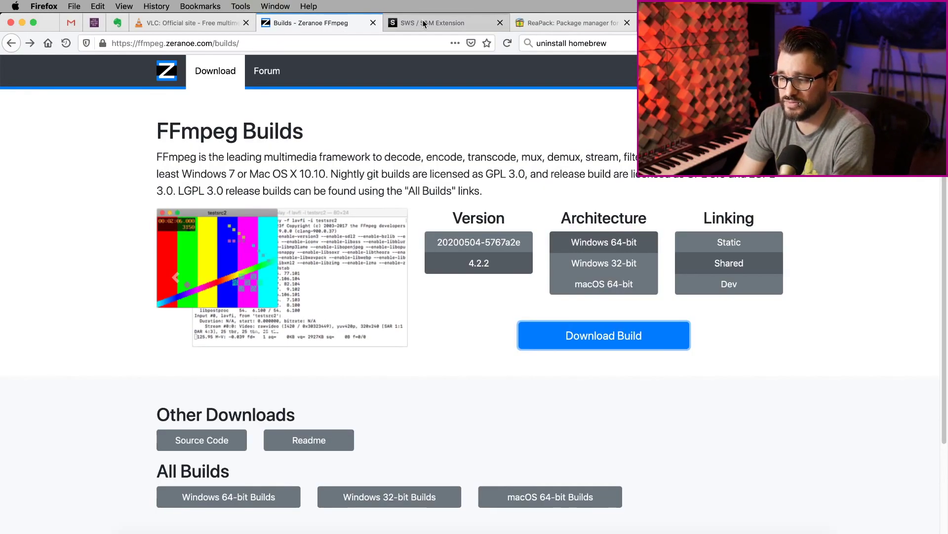
left_click(423, 23)
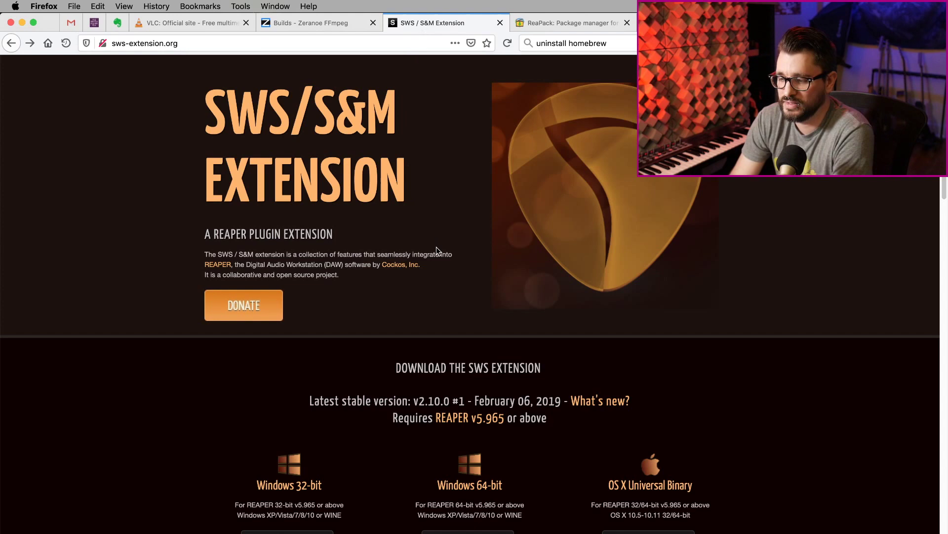
scroll(437, 247, "down", 5)
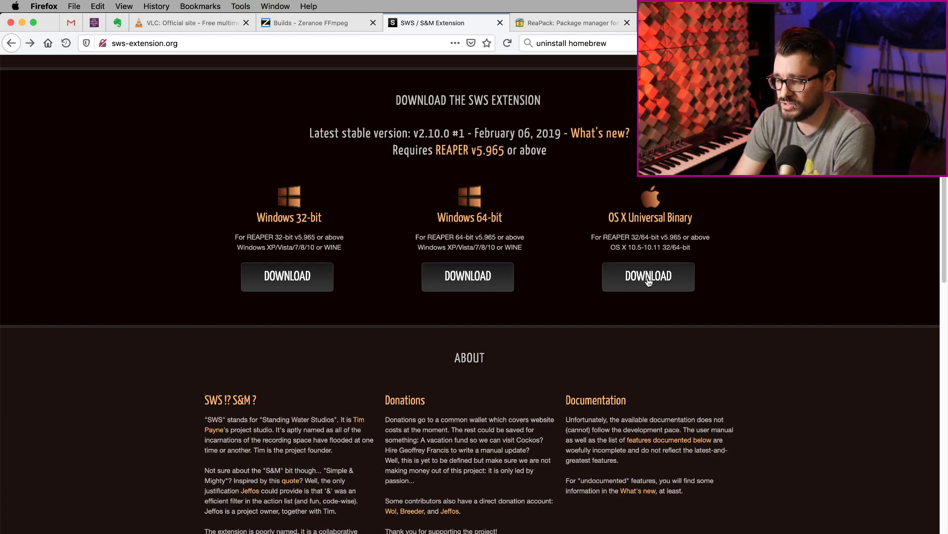
key("super+Tab")
left_click(206, 150)
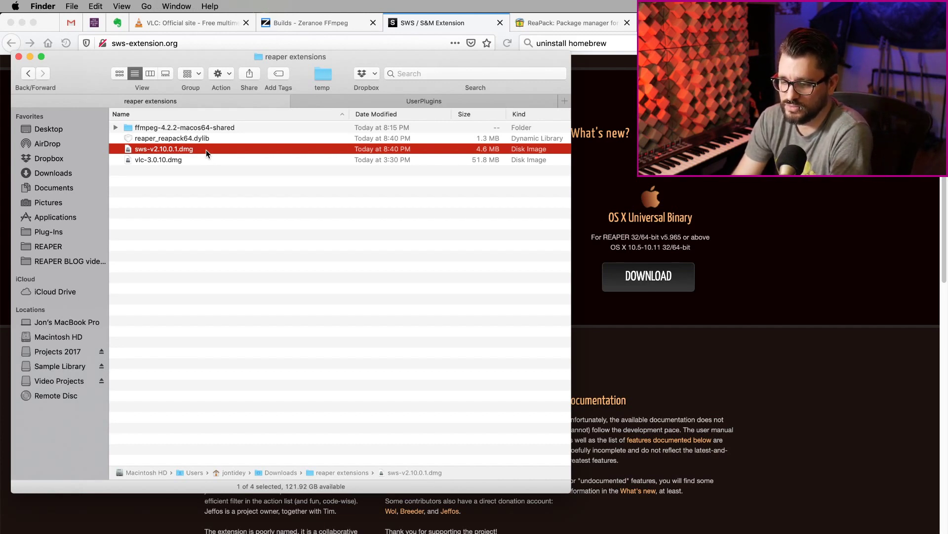
Mount the SWS disk image, accept the licence, and select reaper_sws_extension.dylib
key("super+Down")
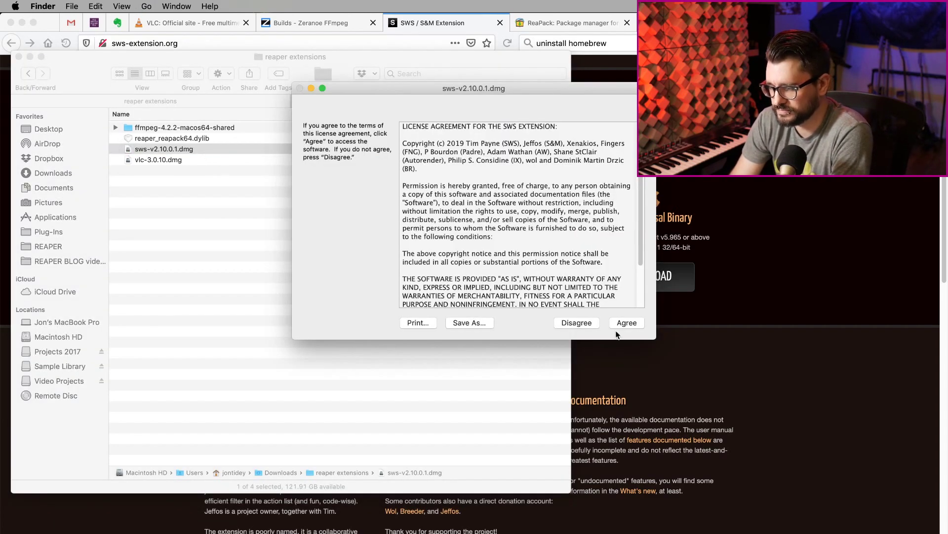
left_click(616, 322)
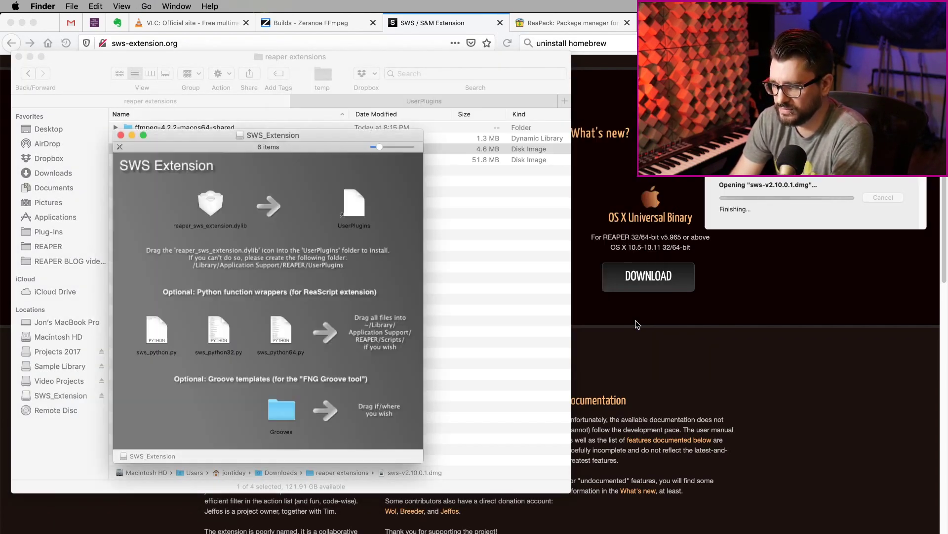
left_click(211, 204)
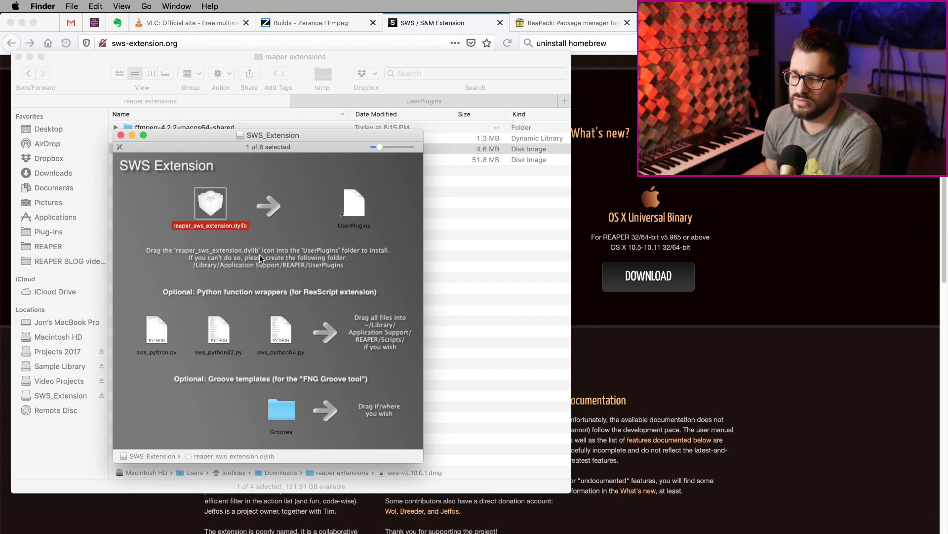
left_click_drag(209, 142, 291, 135)
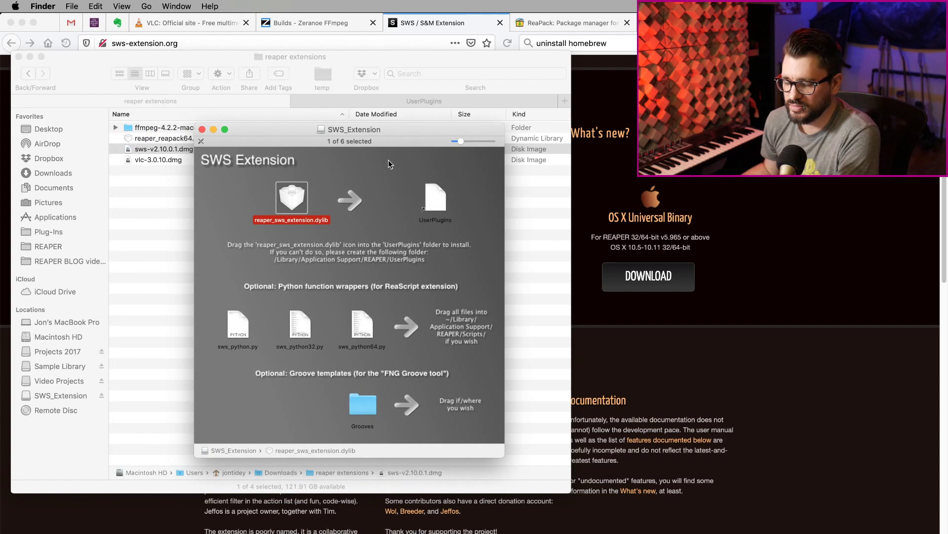
Copy reaper_sws_extension.dylib from the disk image into REAPER's UserPlugins folder
left_click_drag(291, 198, 431, 191)
left_click_drag(357, 143, 738, 149)
left_click(430, 102)
left_click_drag(672, 204, 339, 227)
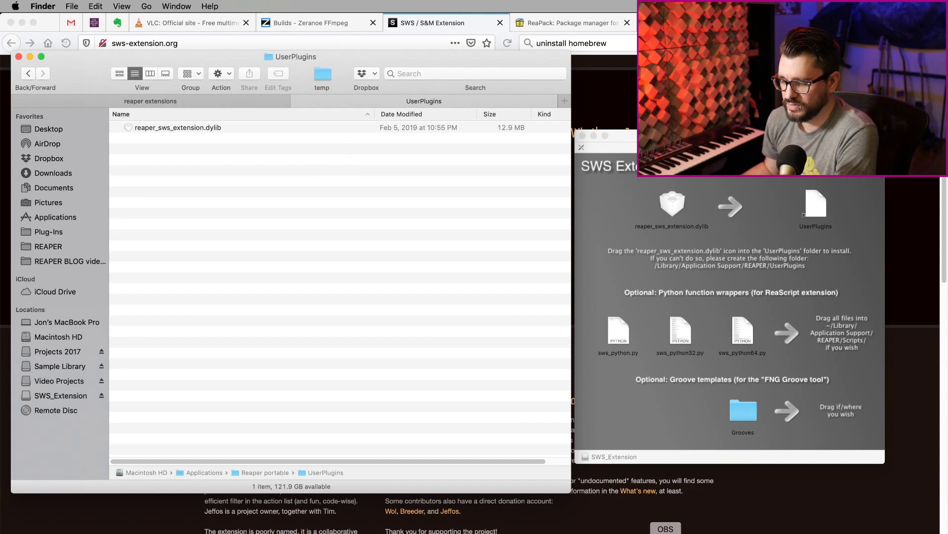
Verify the SWS features listed in REAPER's Extensions menu
left_click(705, 530)
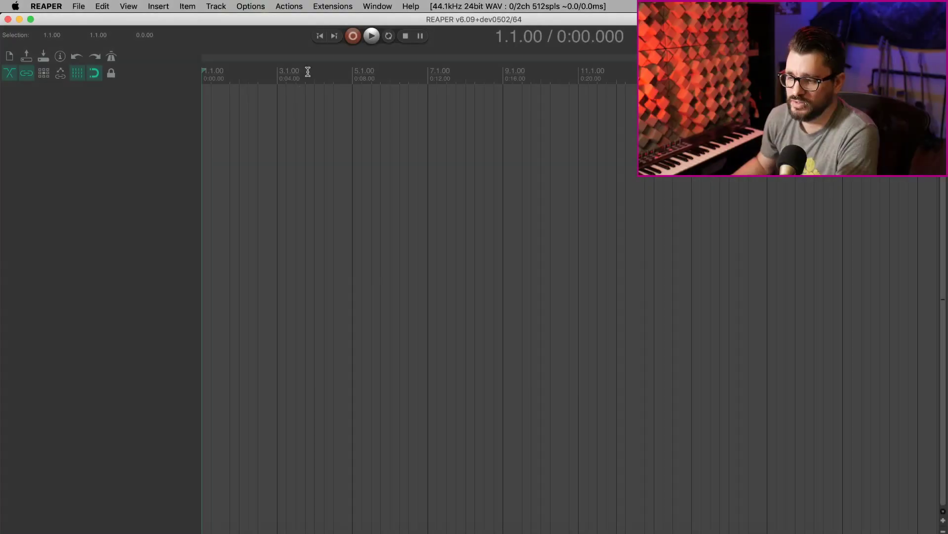
left_click(329, 7)
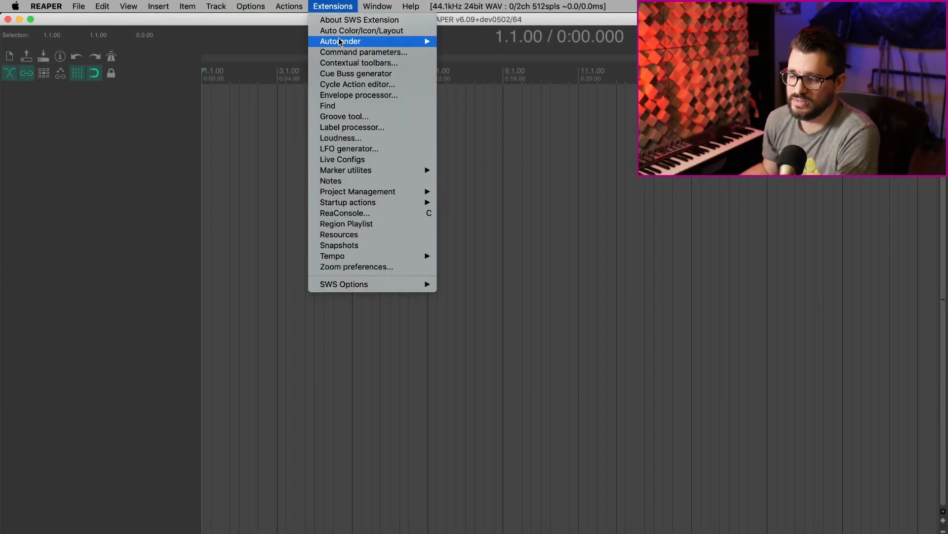
mouse_move(340, 41)
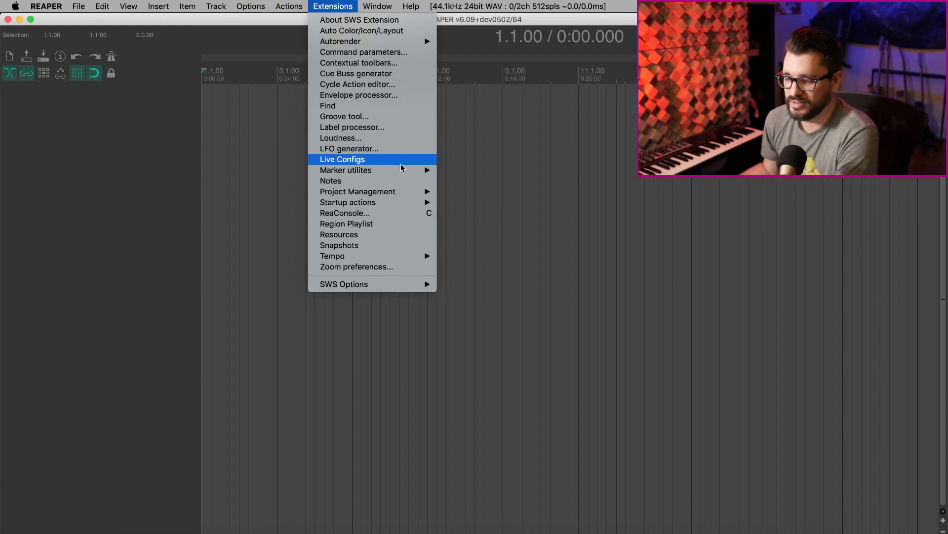
mouse_move(392, 174)
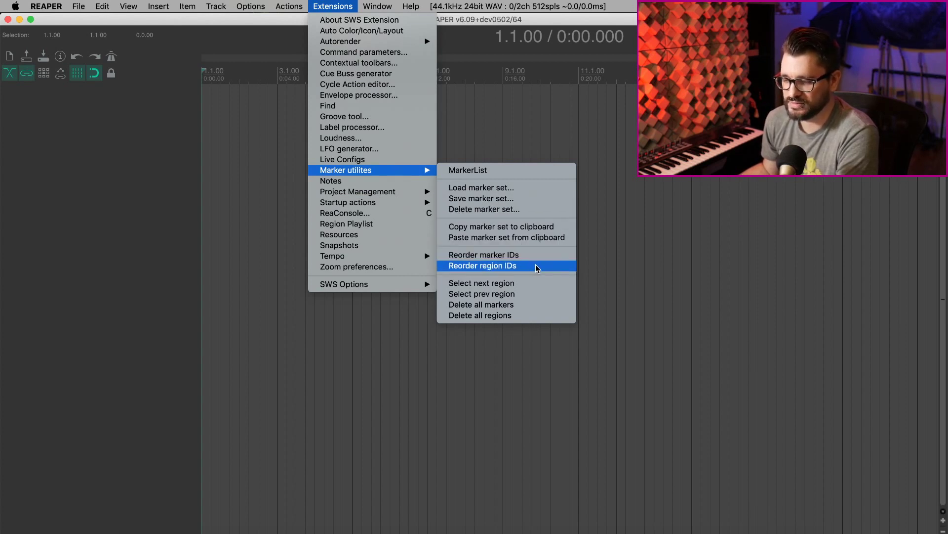
left_click(526, 237)
Quit REAPER and select reaper_reapack64.dylib in the reaper extensions folder
left_click(323, 151)
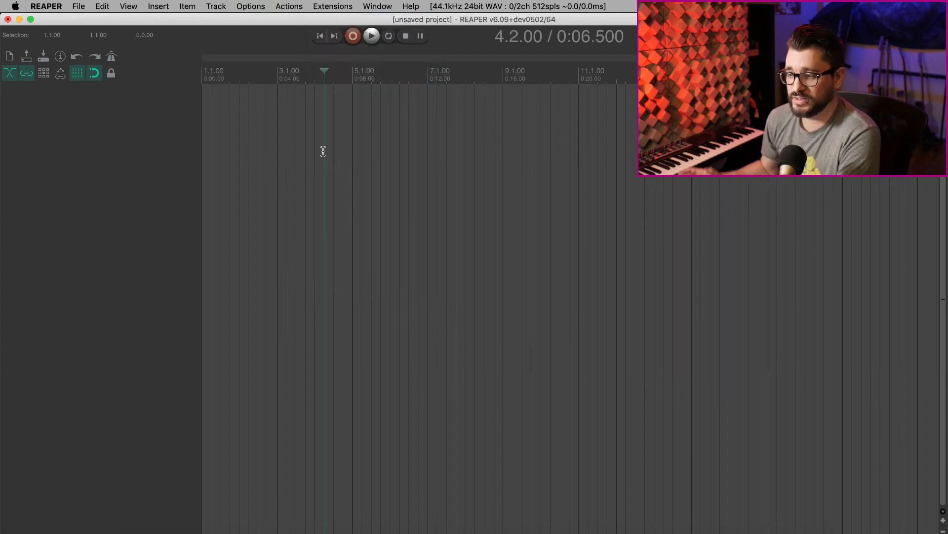
key("super+n")
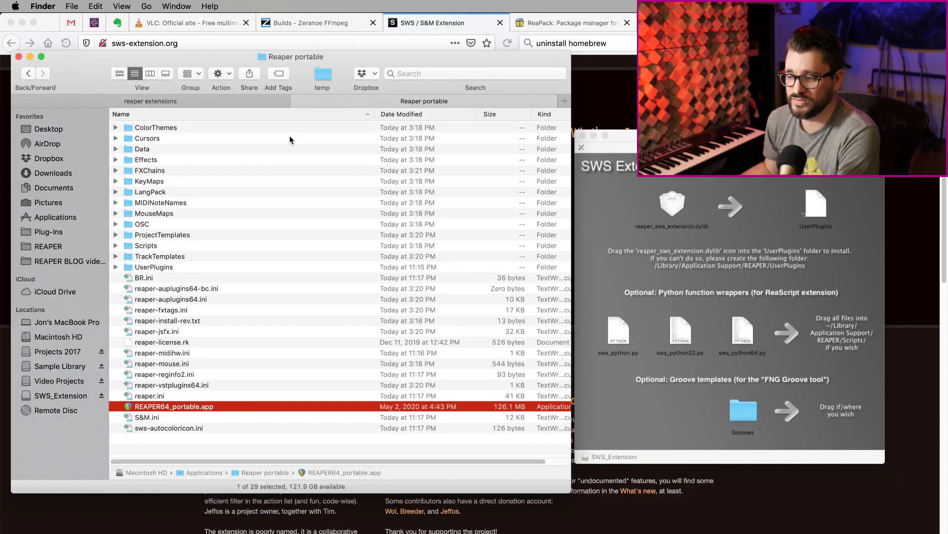
left_click(207, 103)
left_click(210, 182)
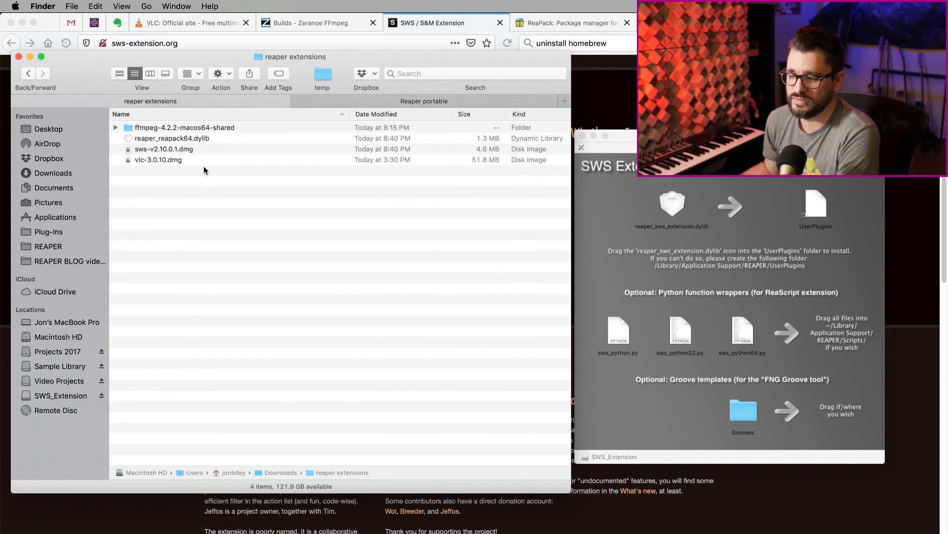
left_click(204, 140)
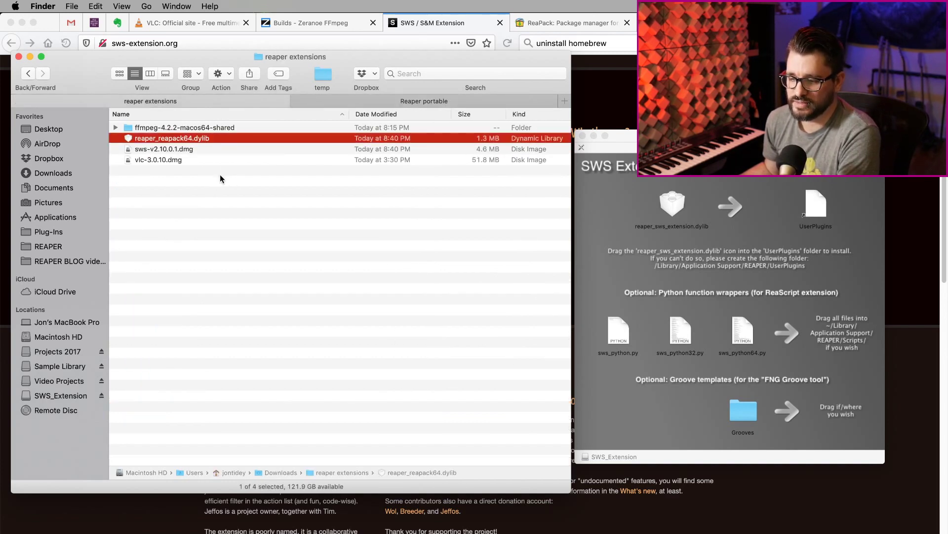
Look over the download links on the reapack.com page in Firefox
left_click(598, 26)
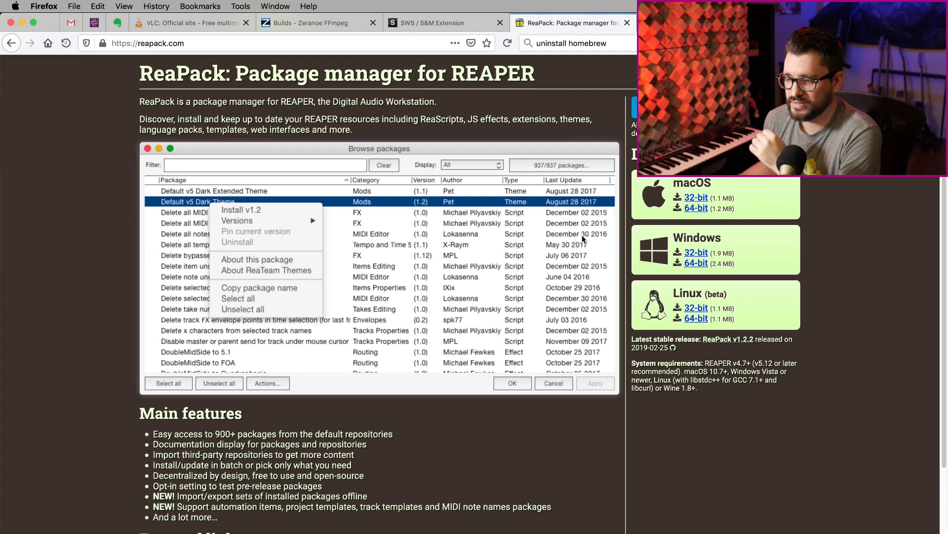
scroll(559, 230, "down", 1)
scroll(558, 227, "up", 1)
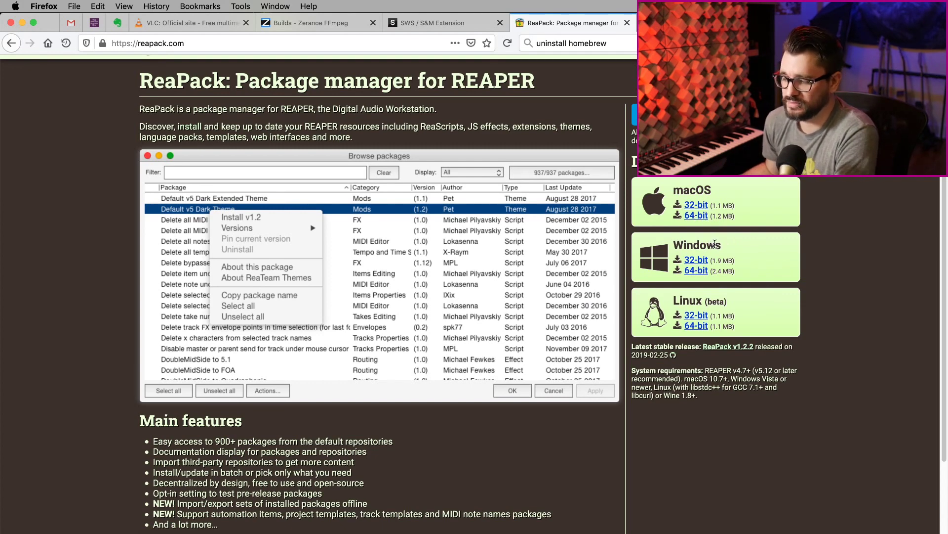
scroll(699, 295, "up", 1)
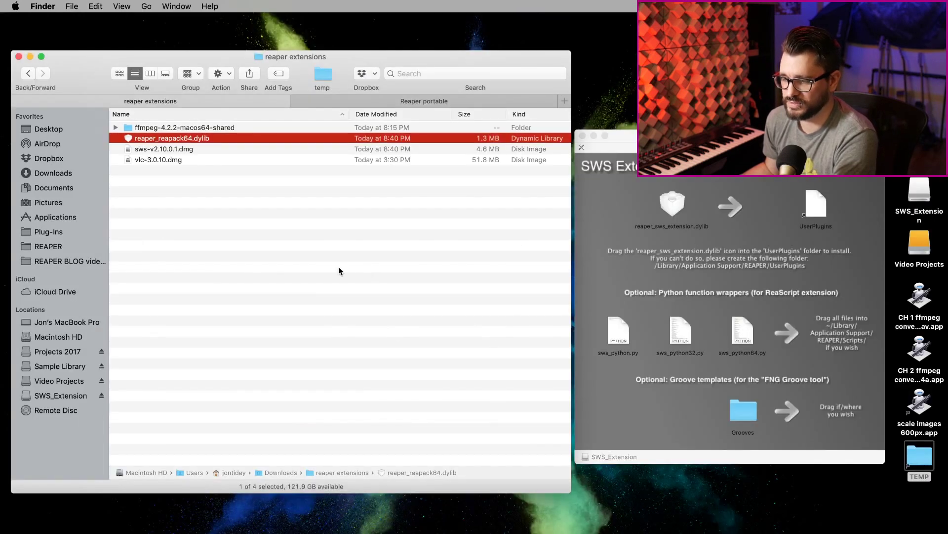
Paste reaper_reapack64.dylib into Reaper portable's UserPlugins folder and relaunch REAPER64_portable.app
left_click(339, 267)
left_click(233, 138)
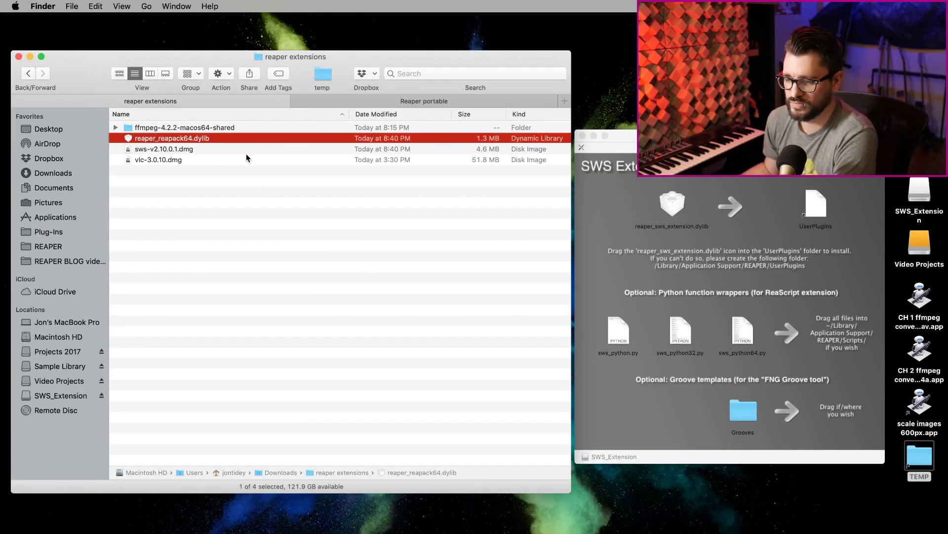
left_click(346, 101)
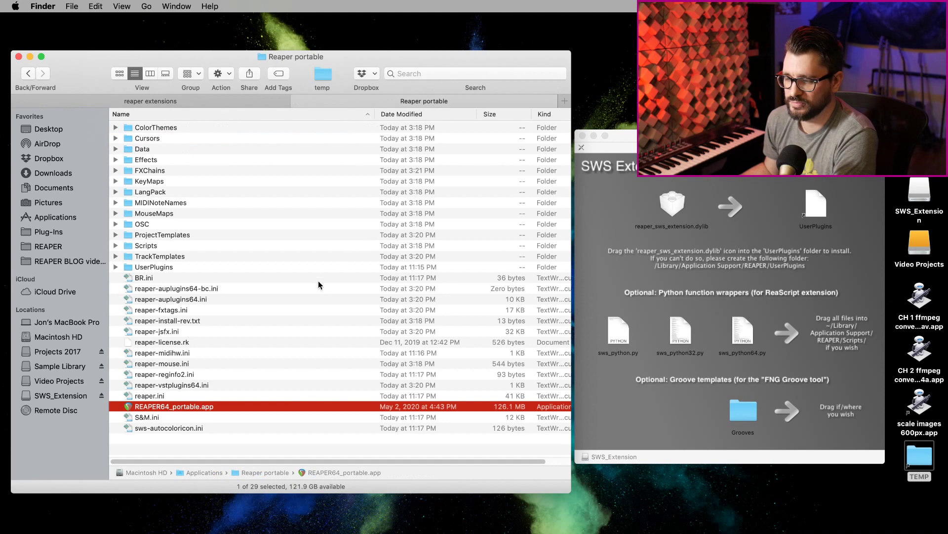
double_click(161, 267)
key("super+v")
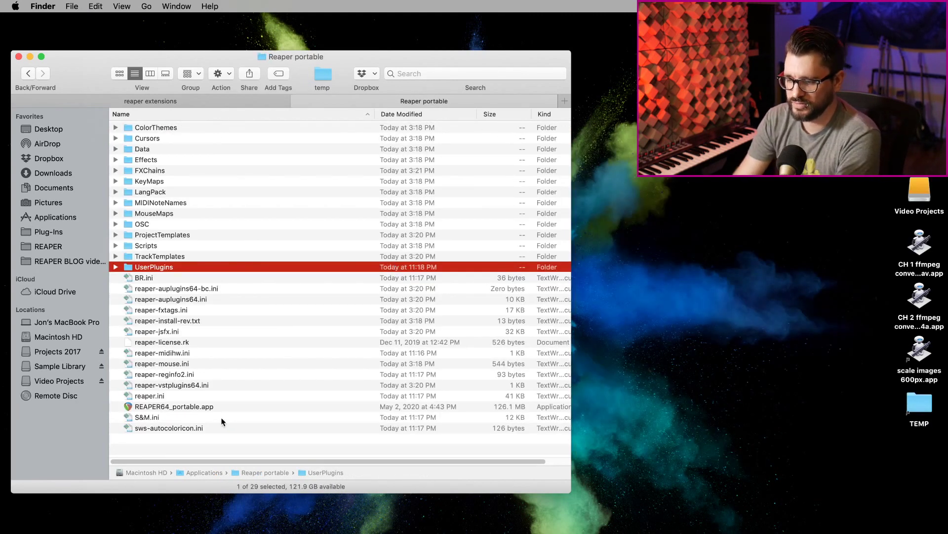
left_click(235, 407)
double_click(235, 406)
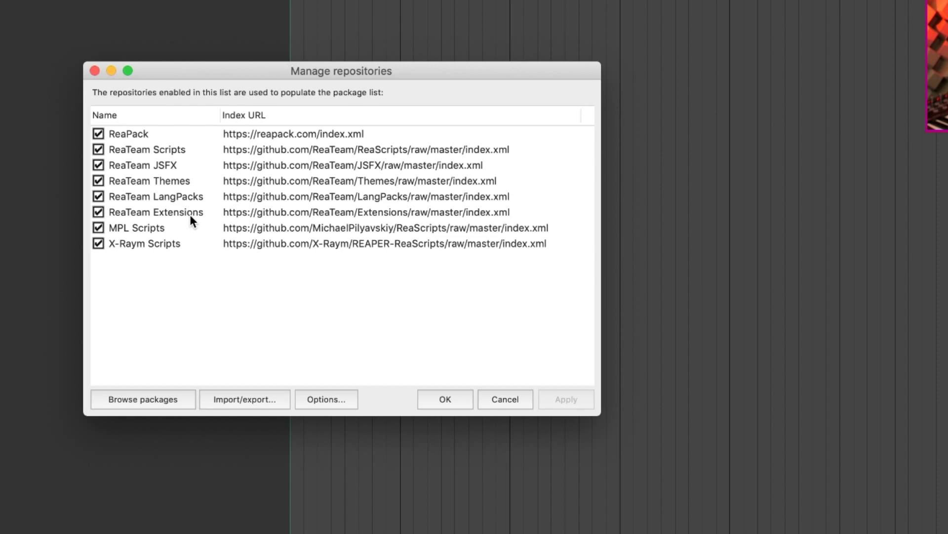
Select the MPL Scripts row in ReaPack's Manage repositories list
left_click(165, 228)
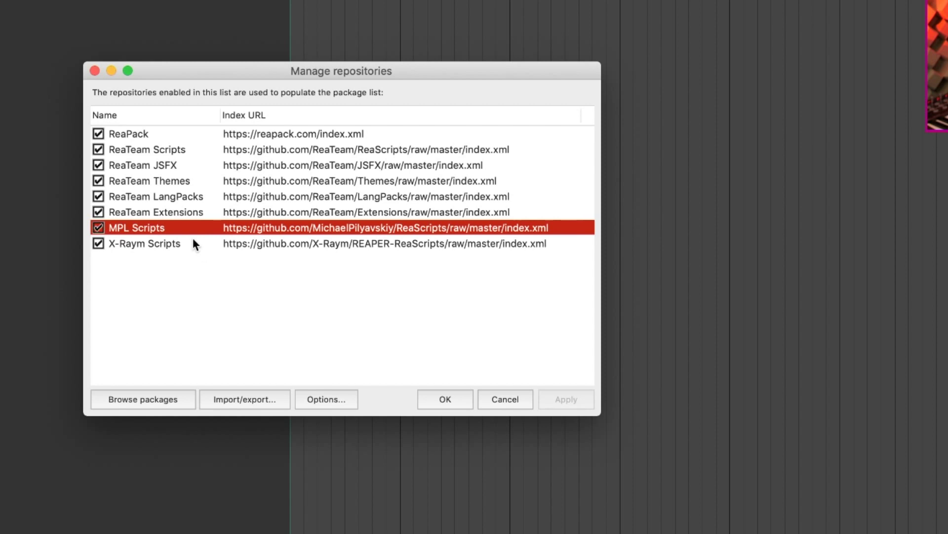
Disable X-Raym, MPL, ReaTeam Extensions, LangPacks, Themes and JSFX, leaving ReaPack and ReaTeam Scripts enabled
left_click(99, 244)
left_click(99, 227)
left_click(99, 212)
left_click(98, 196)
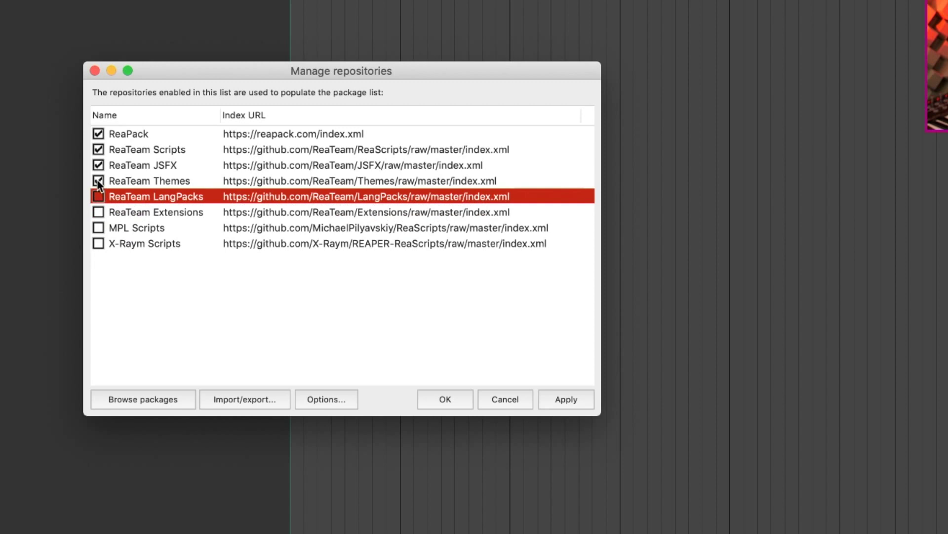
left_click(98, 180)
left_click(99, 165)
left_click(163, 150)
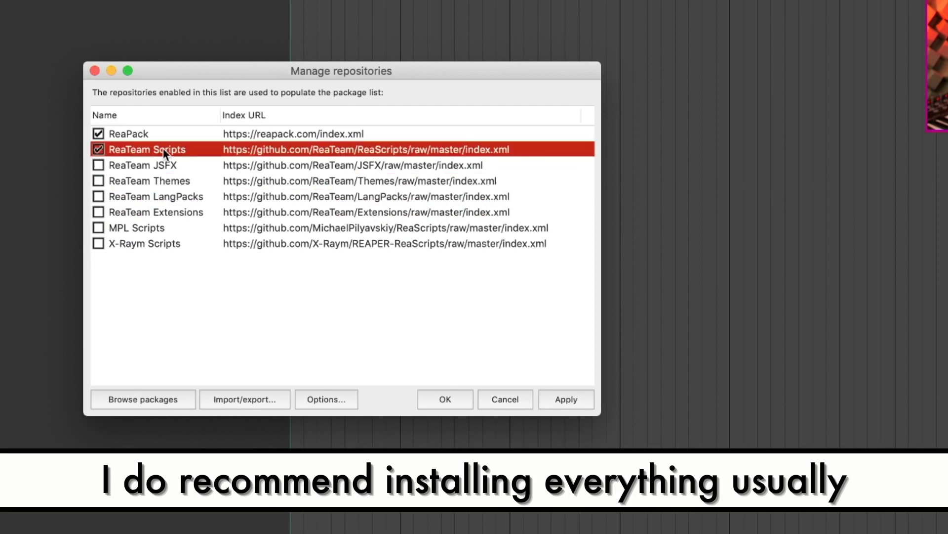
left_click(240, 274)
Turn on 'Install new packages when synchronizing' and apply to start downloading packages
left_click(331, 405)
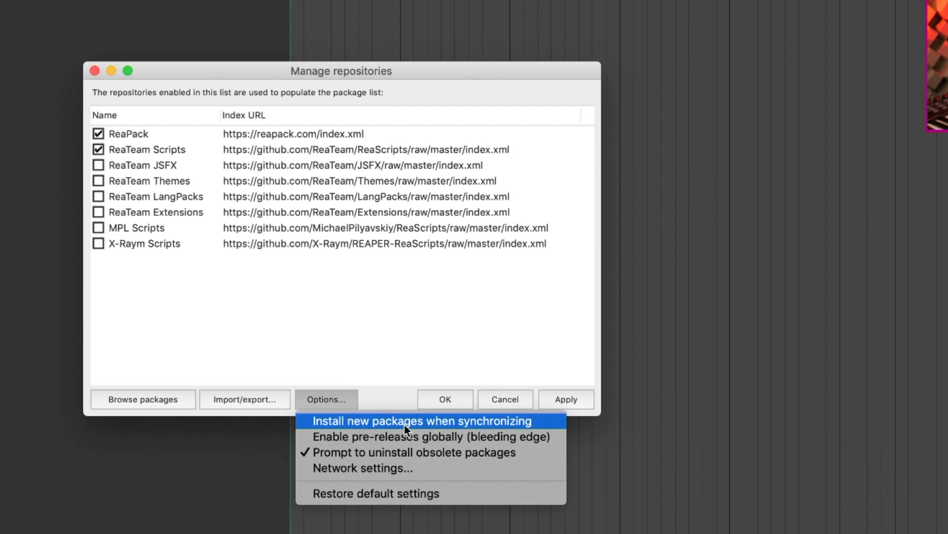
left_click(404, 423)
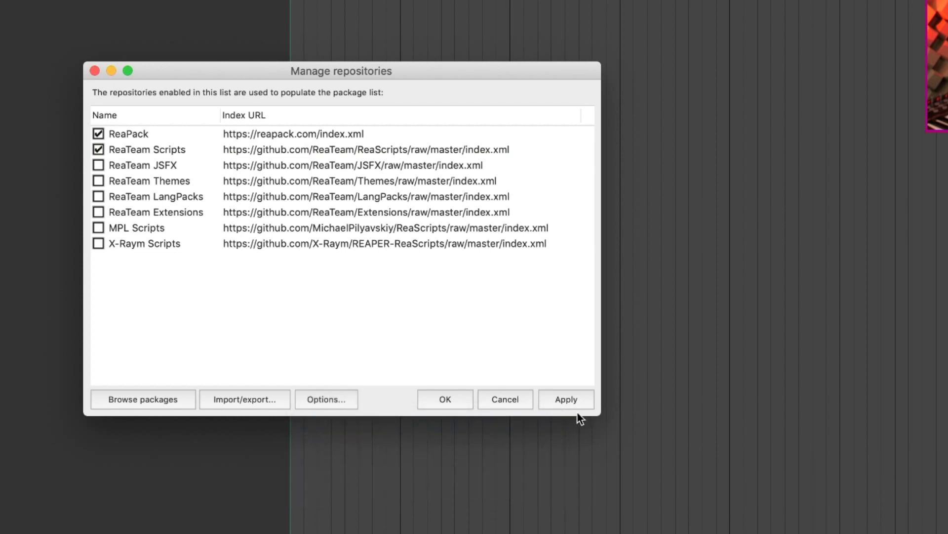
left_click(569, 401)
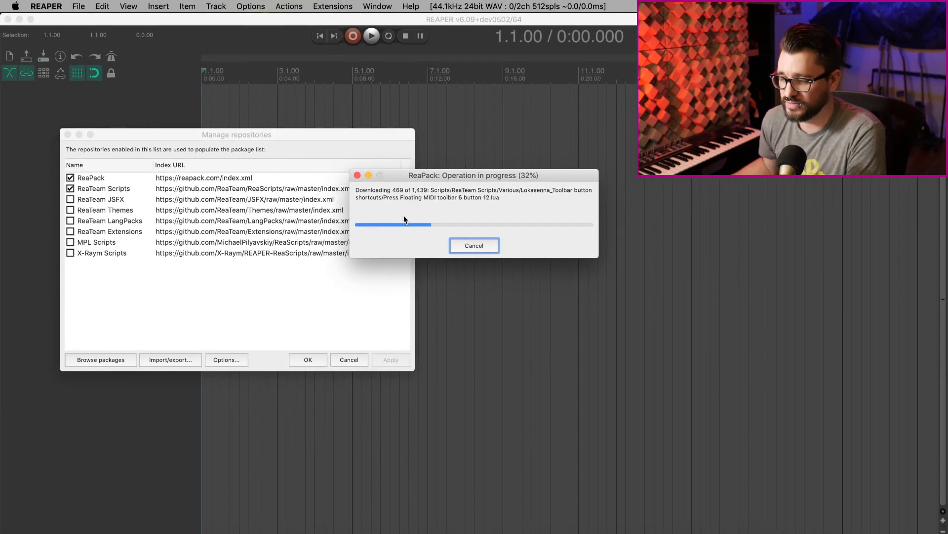
In Finder, expand Scripts > ReaTeam Scripts and check the folder's size in its Info window
key("super+Tab")
double_click(220, 271)
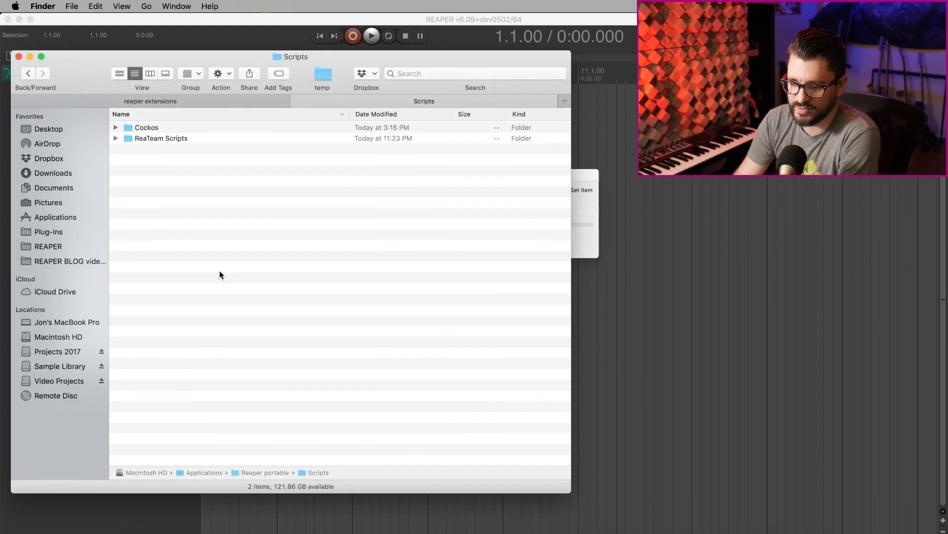
left_click(181, 139)
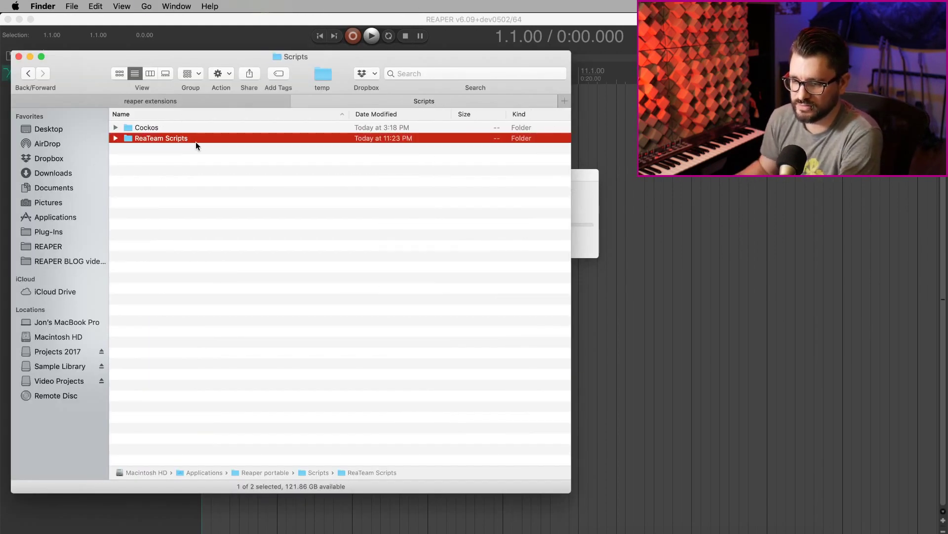
key("Right")
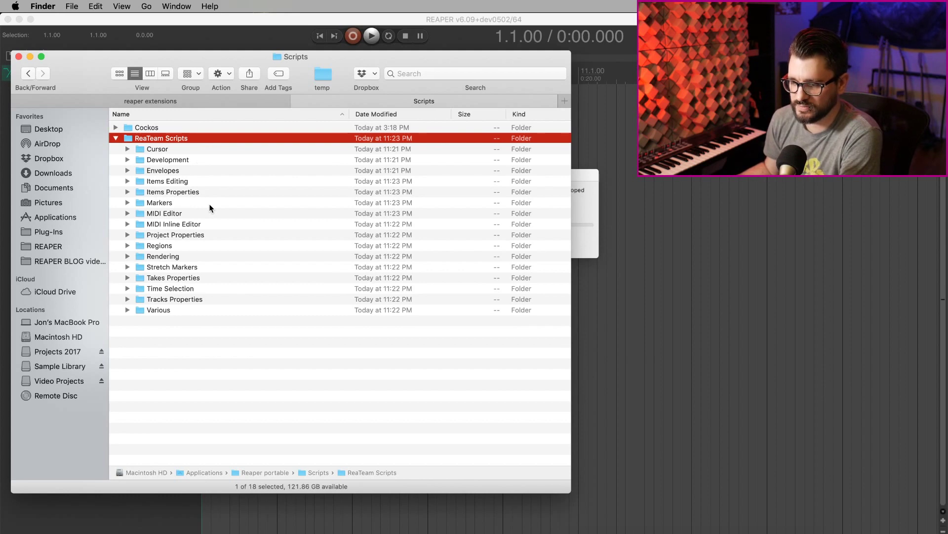
key("super+i")
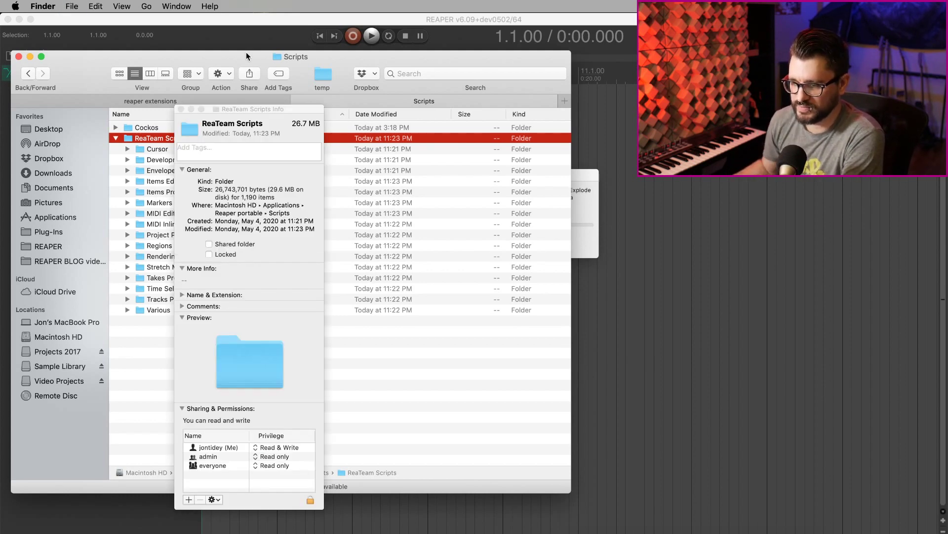
left_click_drag(289, 113, 341, 103)
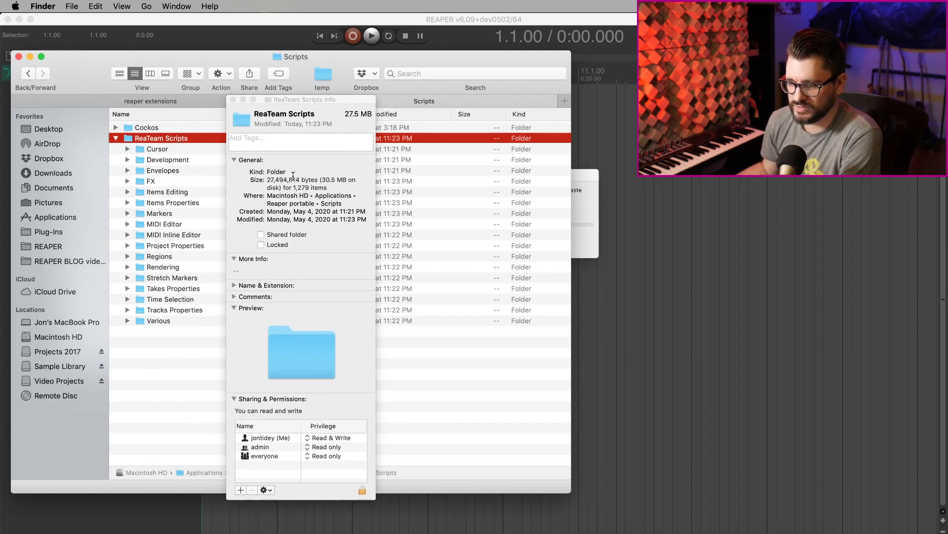
left_click(233, 100)
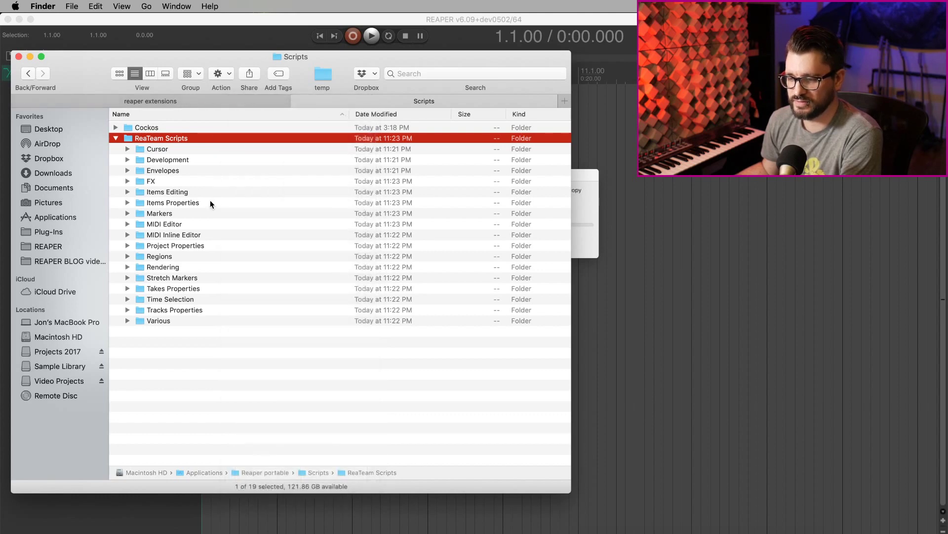
Peek inside the Cursor subfolder's scripts, then return to REAPER
left_click(179, 148)
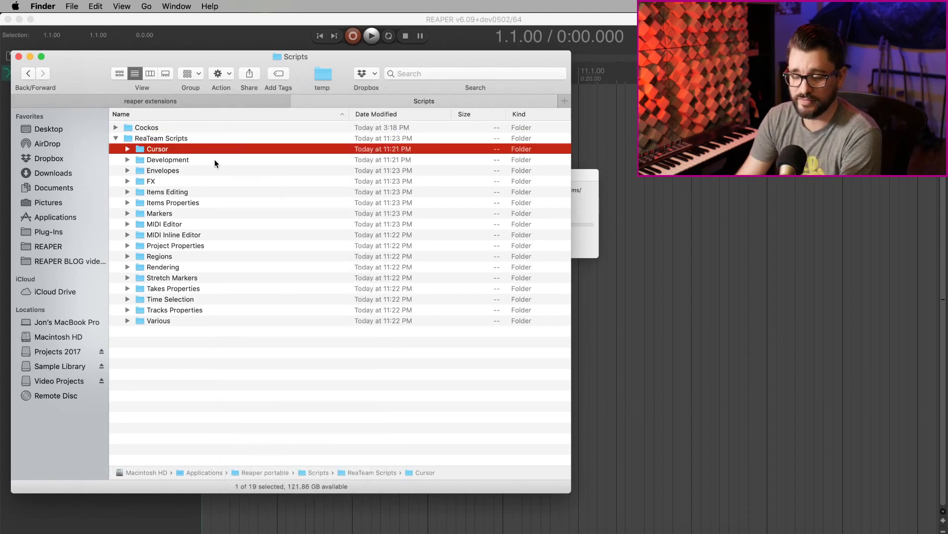
key("Right")
key("Left")
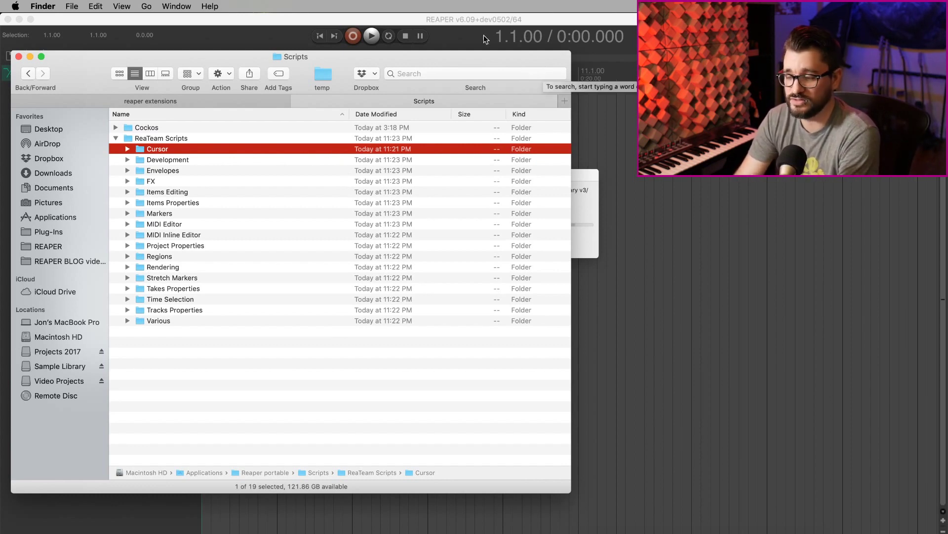
left_click(456, 34)
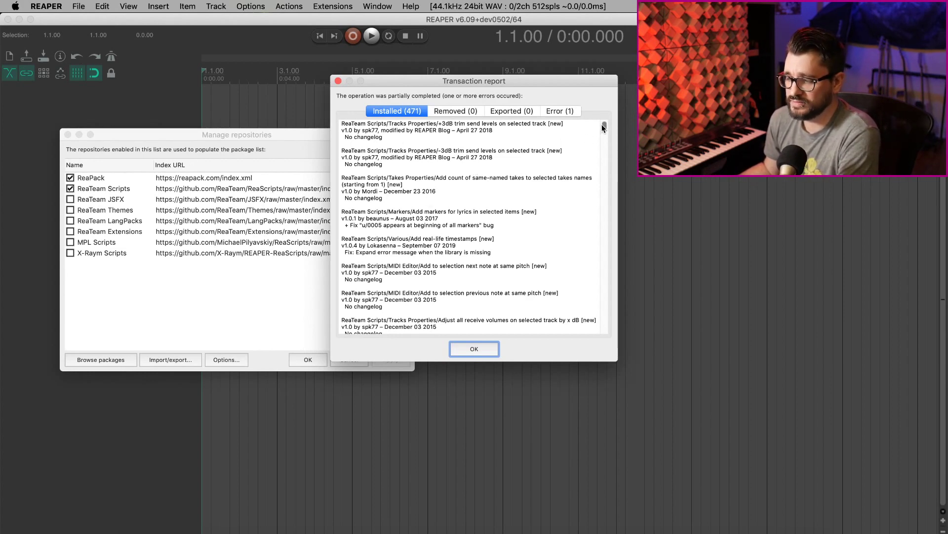
Dismiss the Transaction report of 471 installed packages and close Manage repositories
left_click_drag(604, 126, 459, 297)
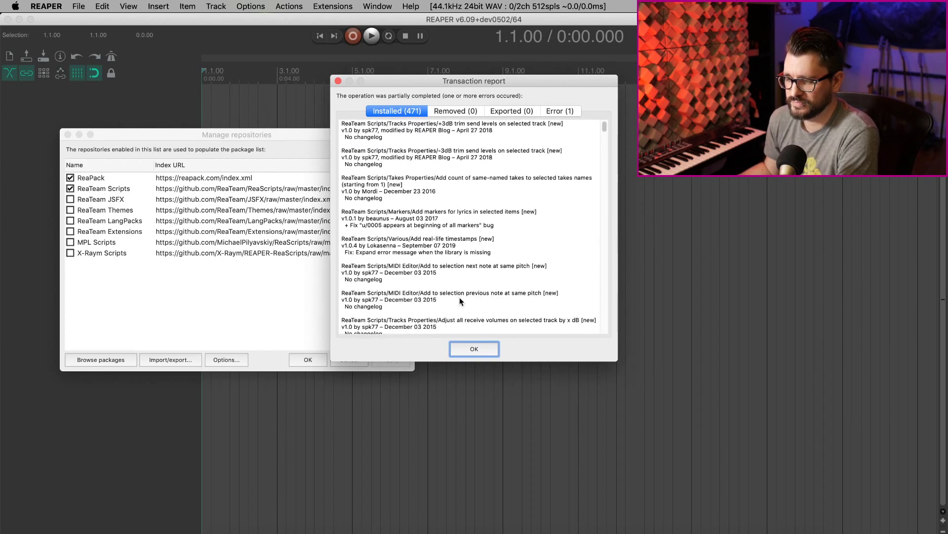
left_click(478, 350)
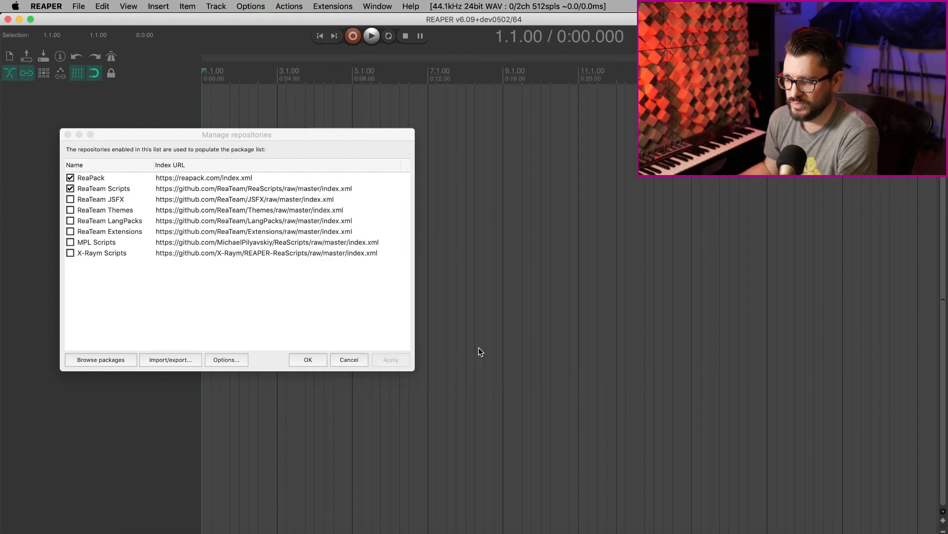
left_click(313, 358)
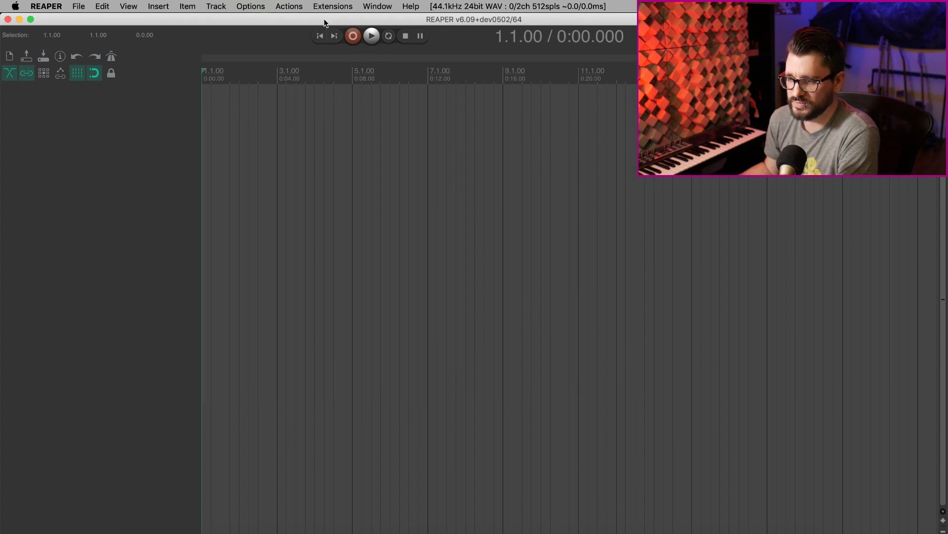
left_click(333, 6)
mouse_move(391, 303)
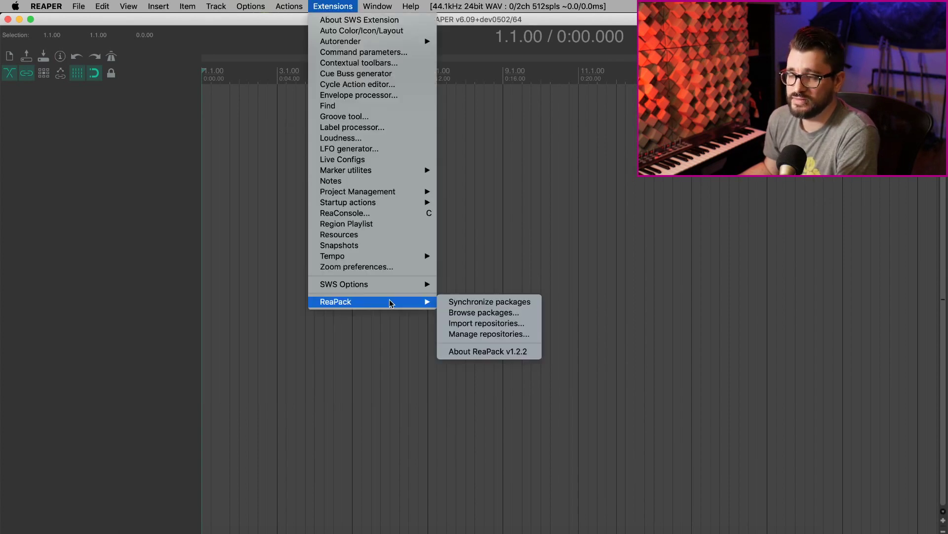
Open ReaPack's Browse packages window and look through the installed scripts and package-type menu
left_click(492, 313)
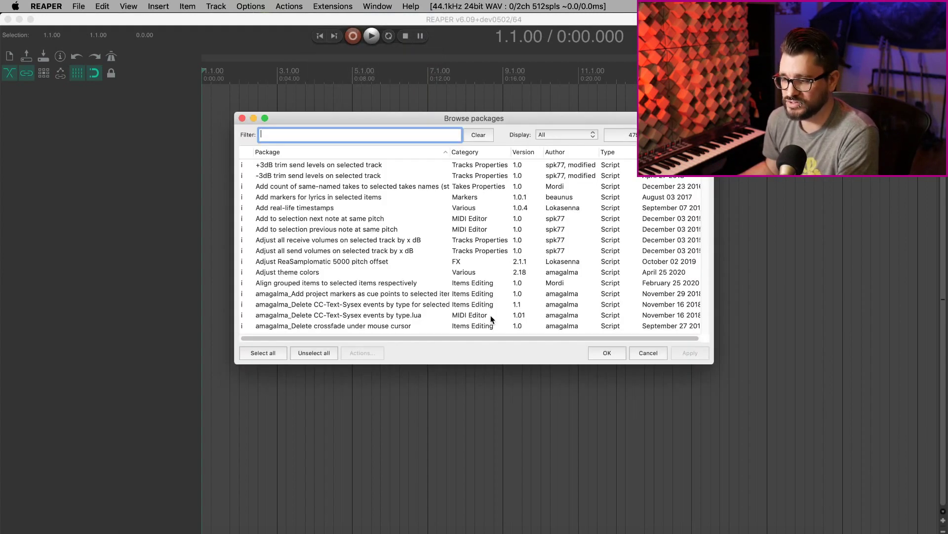
scroll(410, 246, "down", 1)
scroll(410, 246, "up", 1)
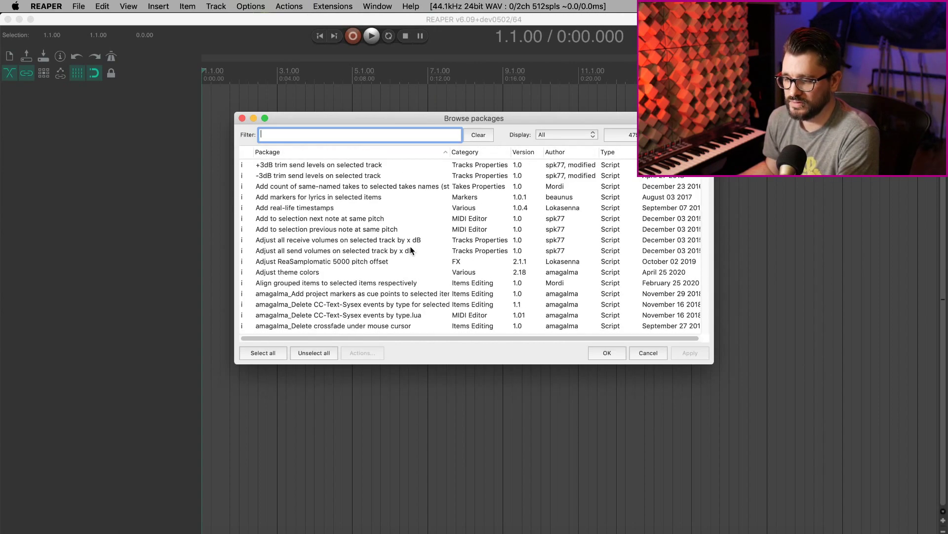
left_click_drag(706, 166, 717, 337)
left_click(637, 135)
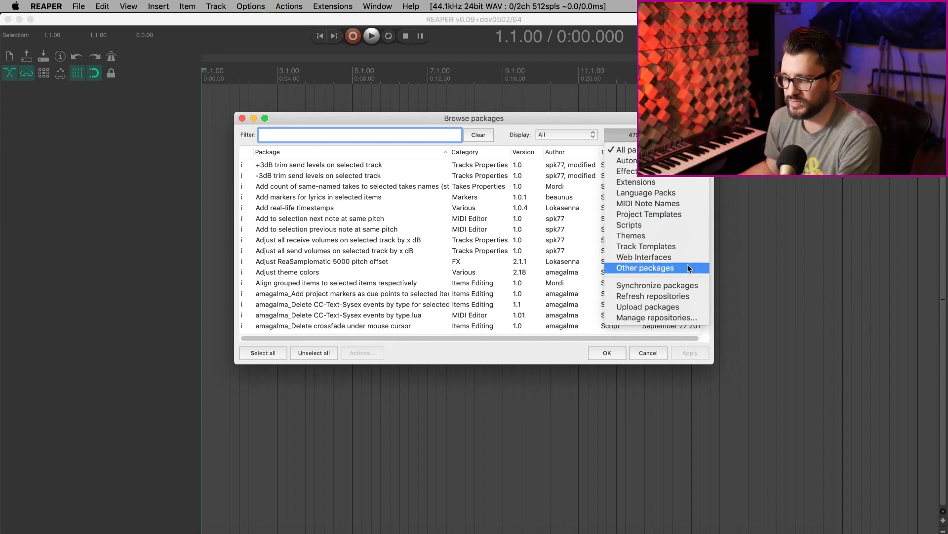
left_click(333, 5)
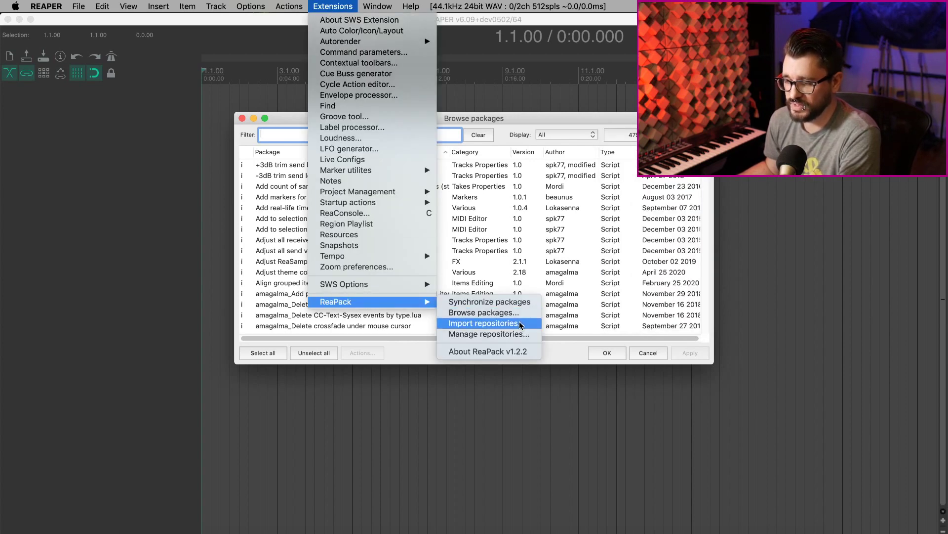
Open ReaPack's Import repositories dialog from the Extensions menu
left_click(522, 327)
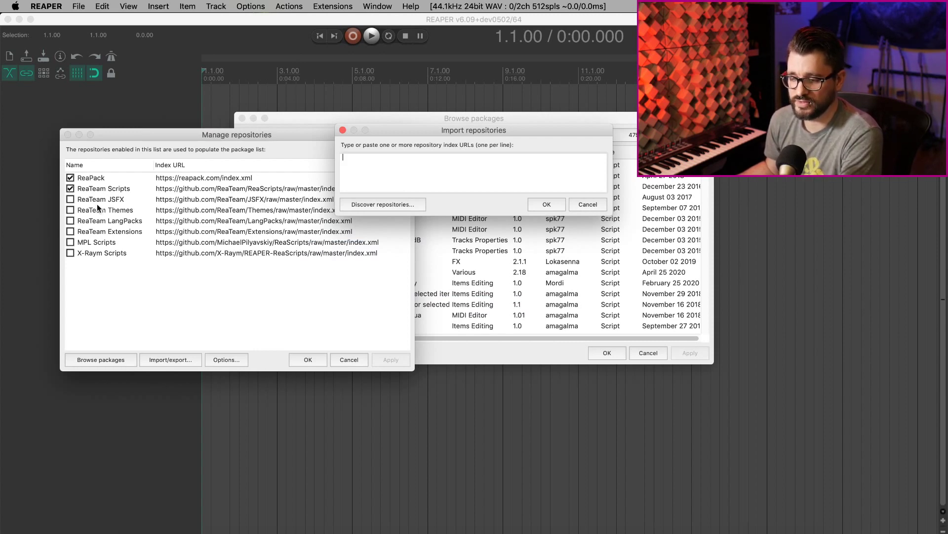
Cancel the import dialog and scroll through reapack.com's third-party repository list in Firefox
left_click(587, 204)
key("super+Tab")
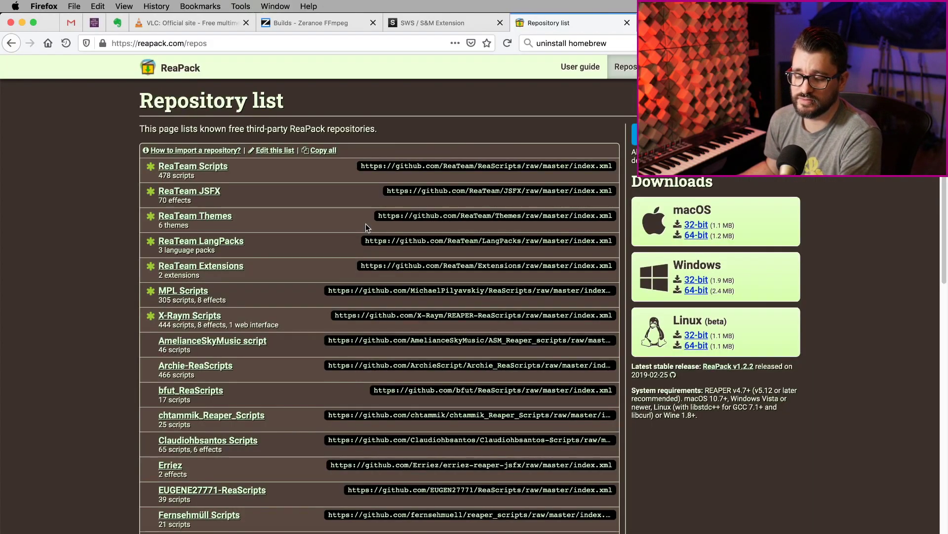
scroll(365, 227, "down", 10)
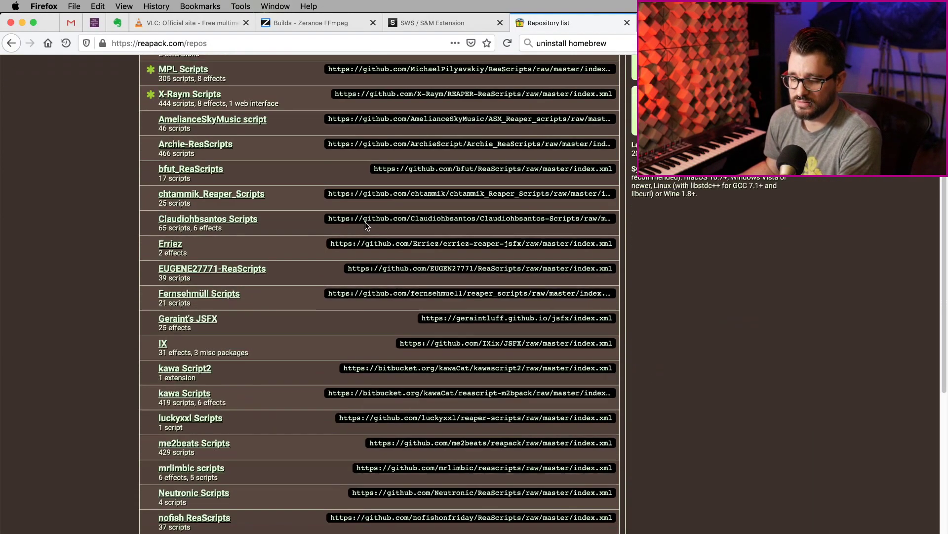
scroll(366, 224, "down", 3)
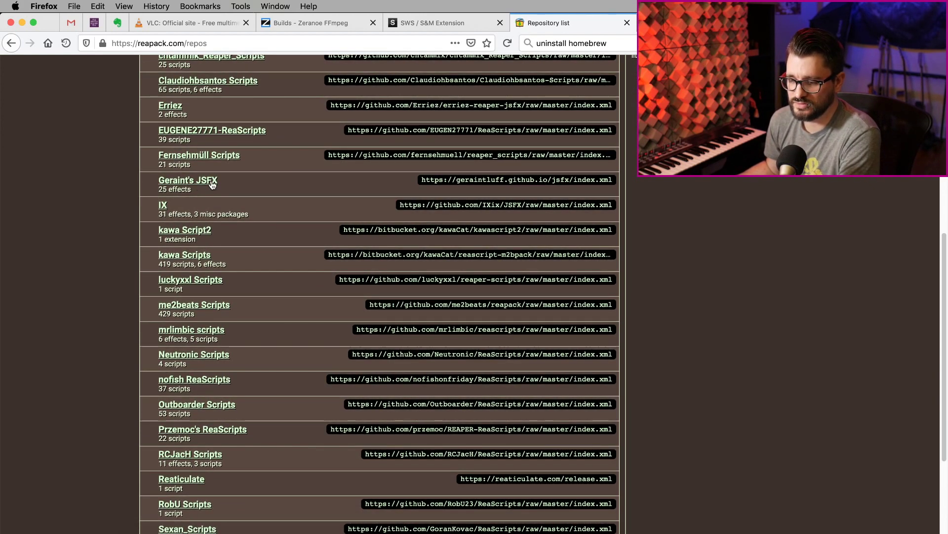
scroll(314, 236, "down", 2)
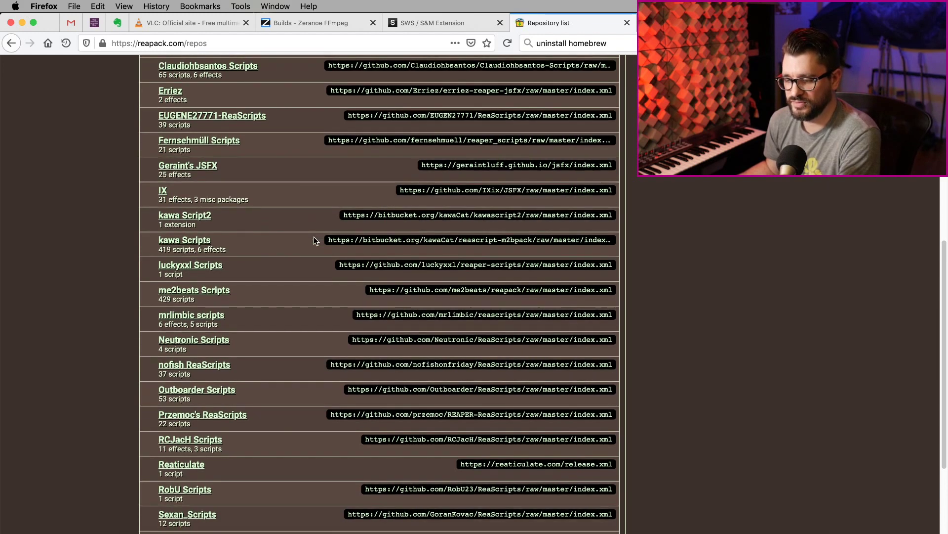
scroll(314, 236, "down", 5)
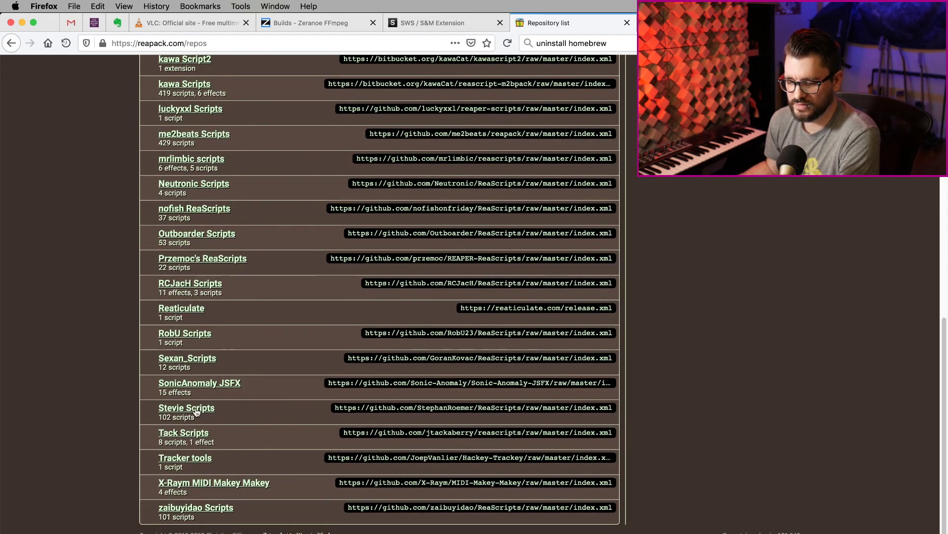
scroll(251, 408, "up", 15)
key("super+Tab")
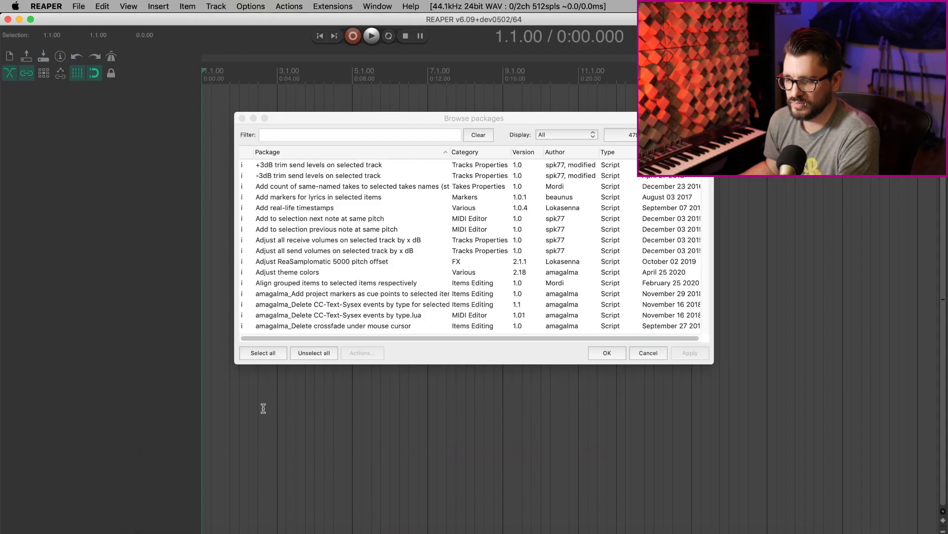